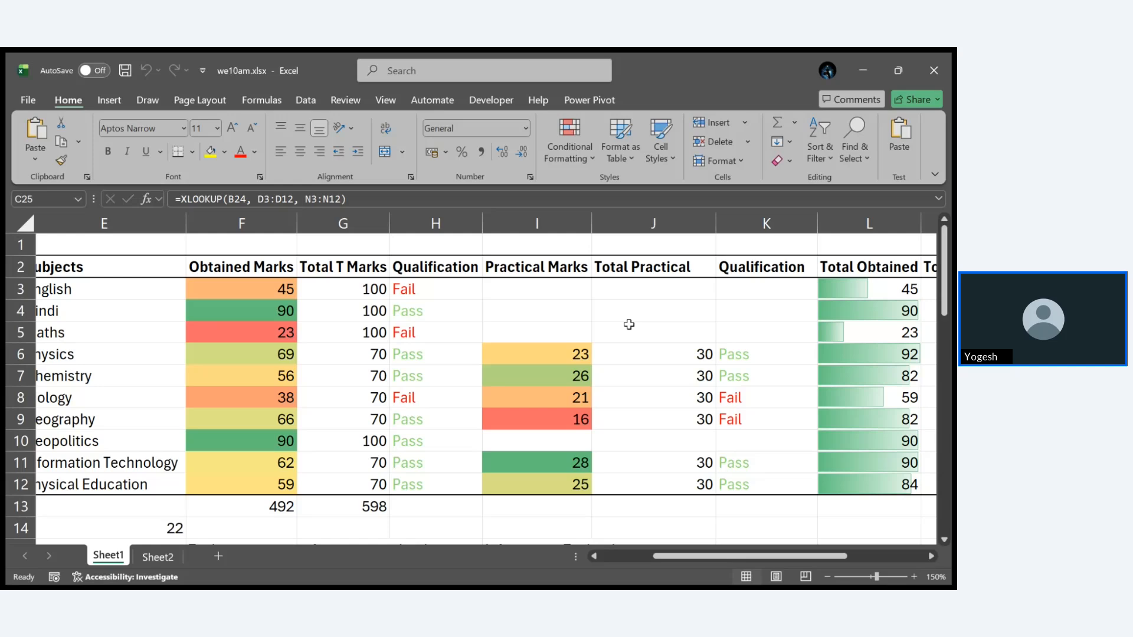
Step: Look over the marks table's columns from Subjects to Final-Qualification and the SUMMARY block below it
{"action": "scroll", "coordinate": [629, 324], "scroll_direction": "down", "scroll_amount": 4}
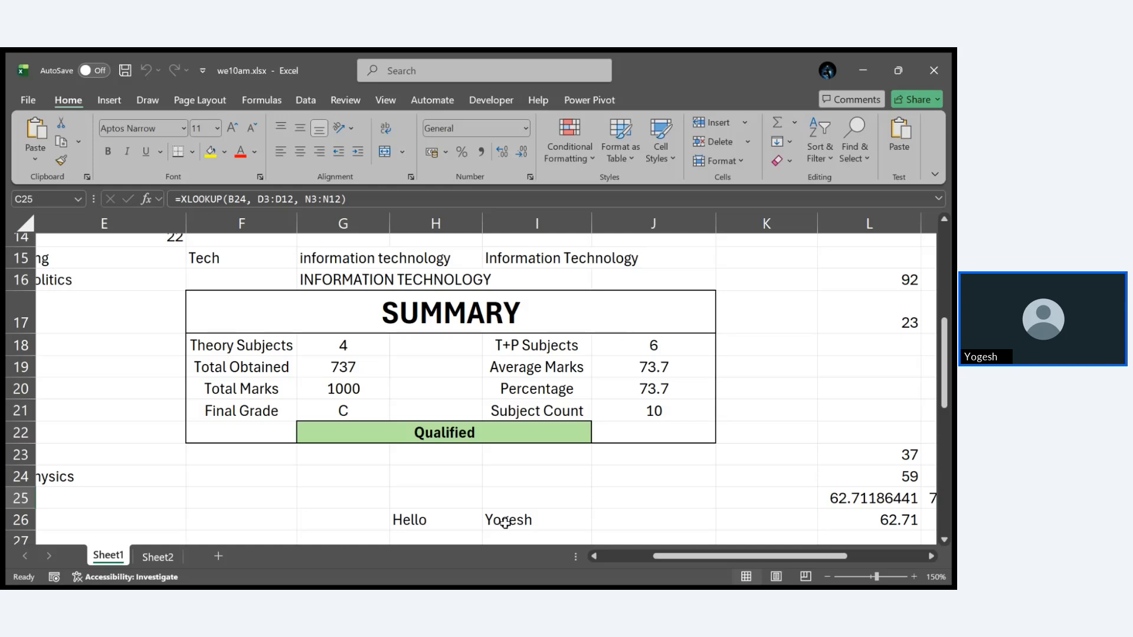
{"action": "scroll", "coordinate": [419, 436], "scroll_direction": "up", "scroll_amount": 4}
{"action": "scroll", "coordinate": [426, 423], "scroll_direction": "right", "scroll_amount": 2}
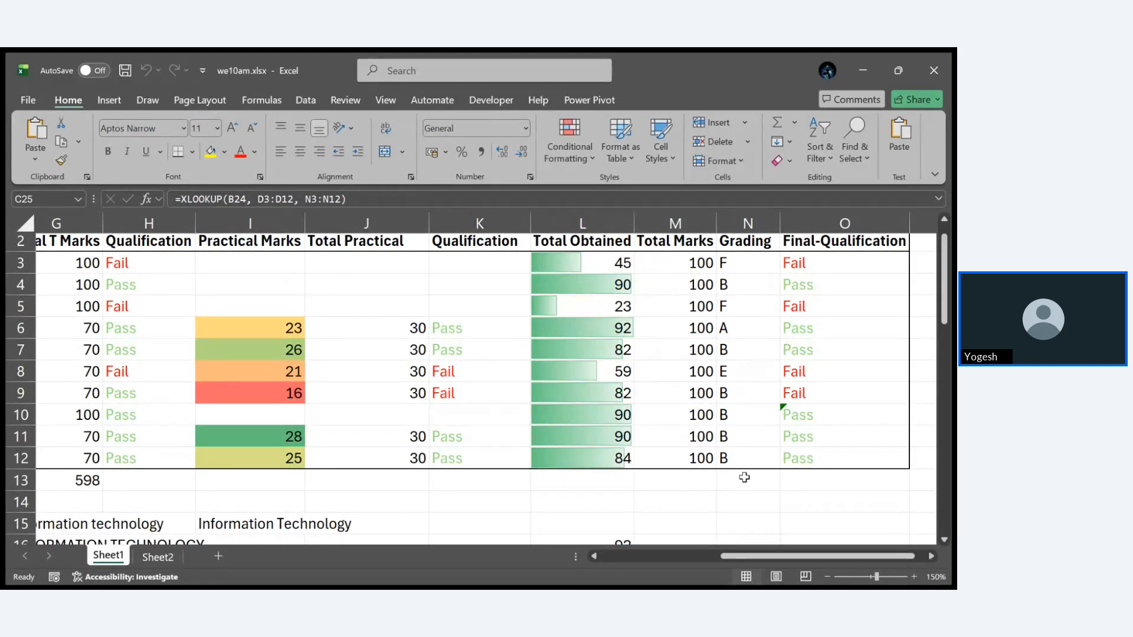
{"action": "scroll", "coordinate": [744, 477], "scroll_direction": "up", "scroll_amount": 1}
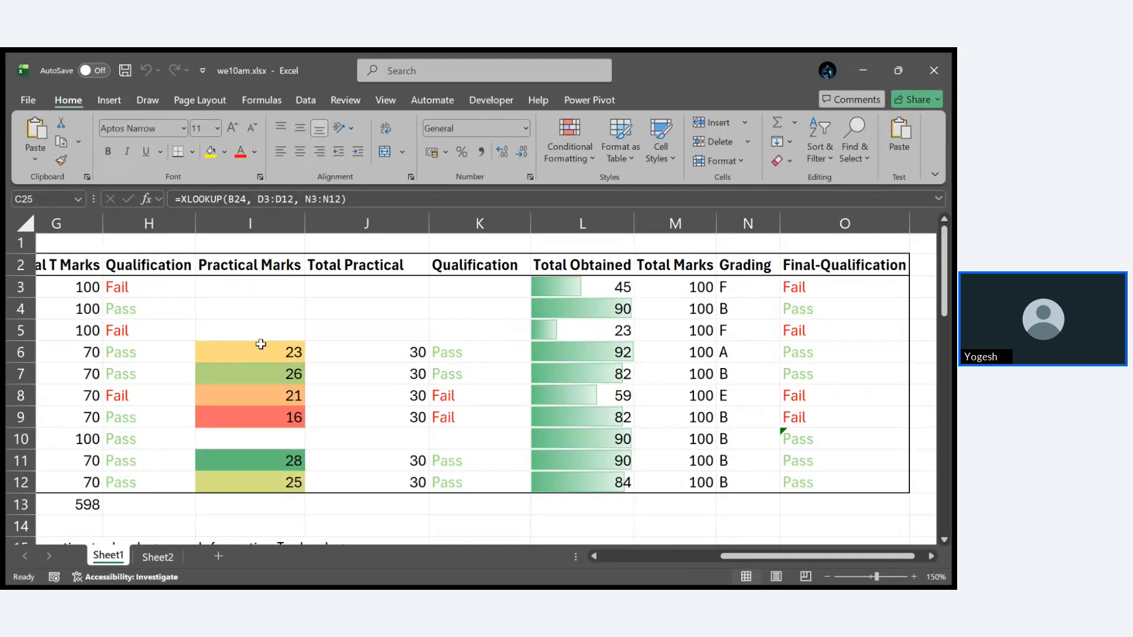
{"action": "scroll", "coordinate": [417, 512], "scroll_direction": "up", "scroll_amount": 1}
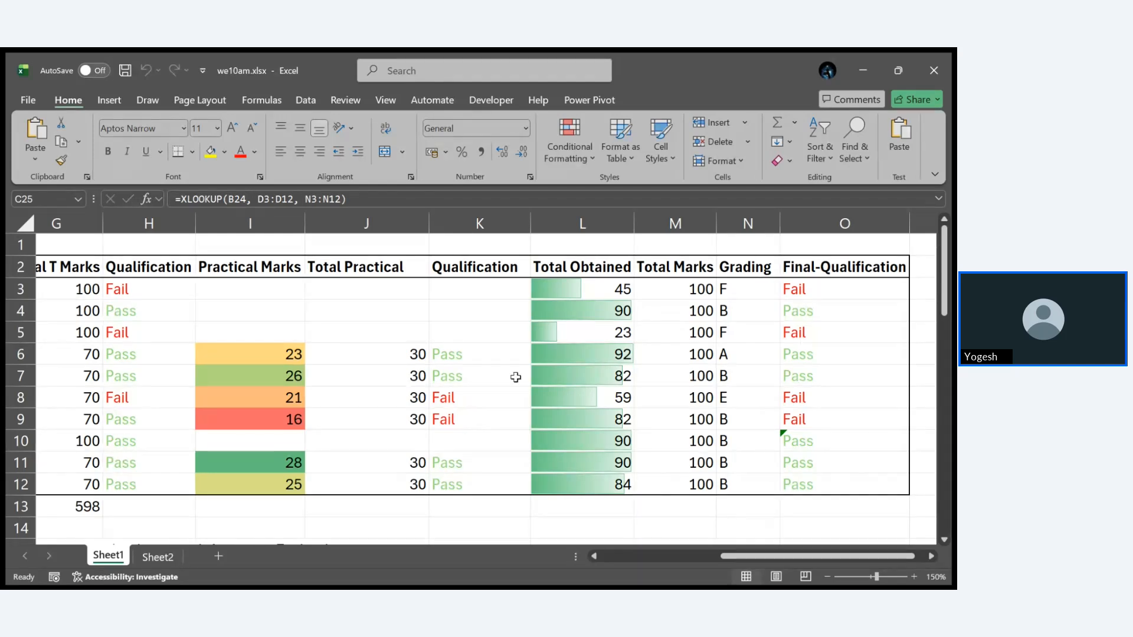
{"action": "scroll", "coordinate": [511, 375], "scroll_direction": "left", "scroll_amount": 5}
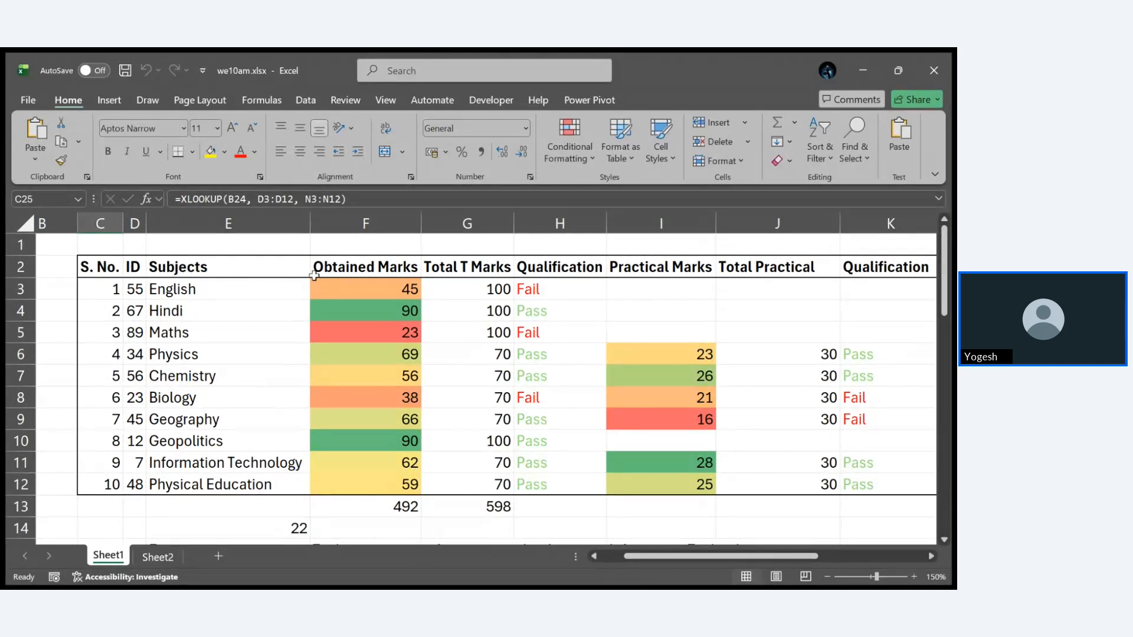
{"action": "scroll", "coordinate": [369, 274], "scroll_direction": "right", "scroll_amount": 3}
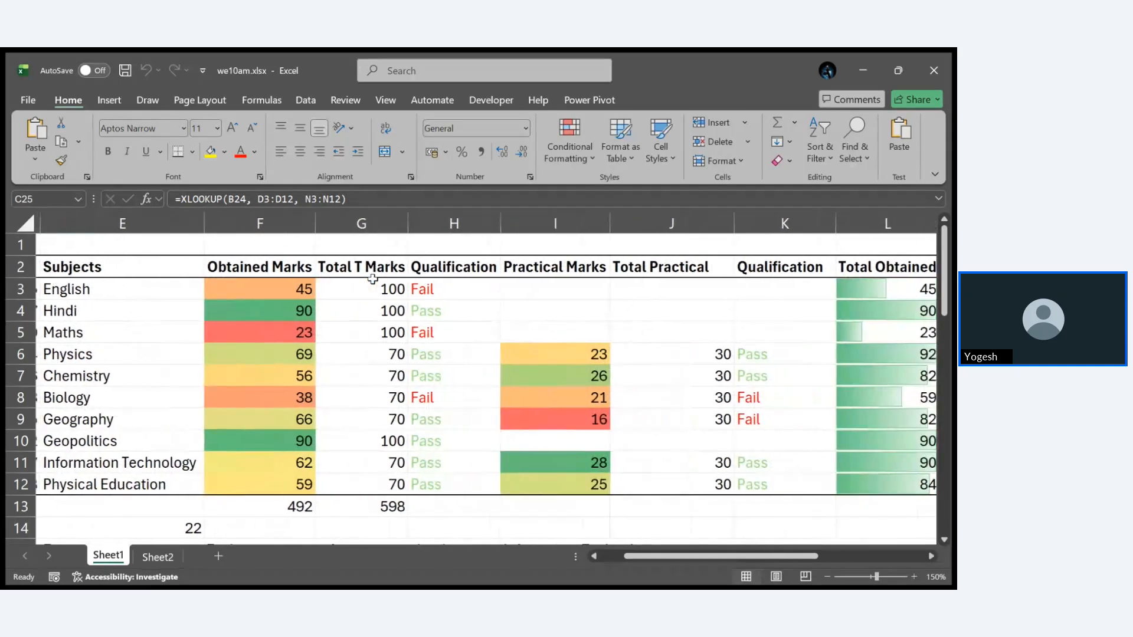
{"action": "scroll", "coordinate": [359, 265], "scroll_direction": "right", "scroll_amount": 2}
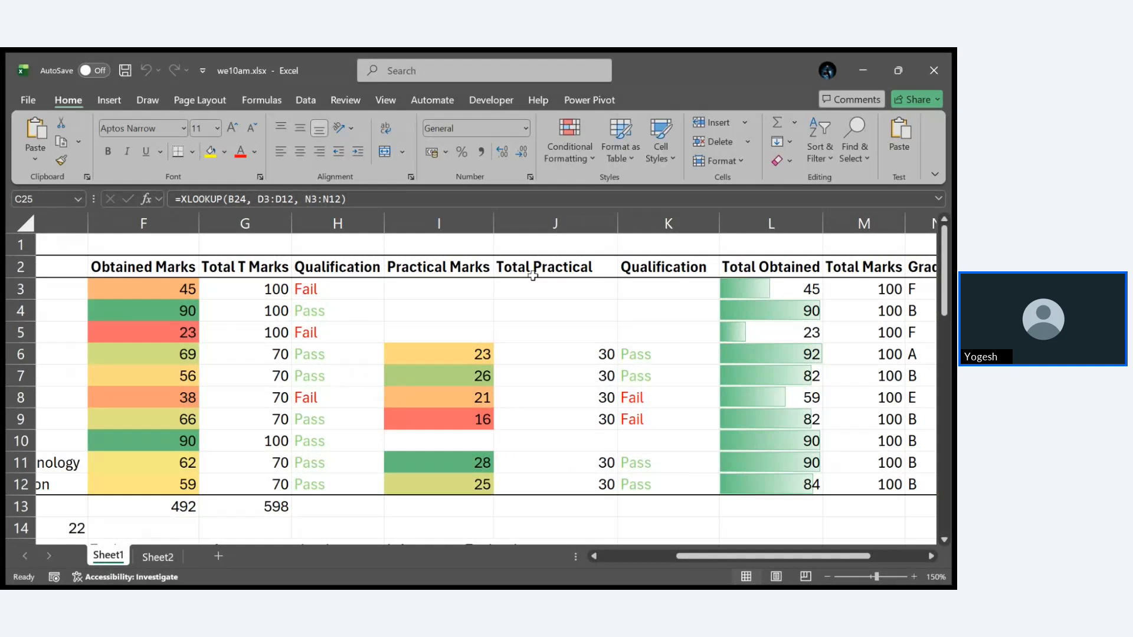
{"action": "scroll", "coordinate": [533, 275], "scroll_direction": "right", "scroll_amount": 3}
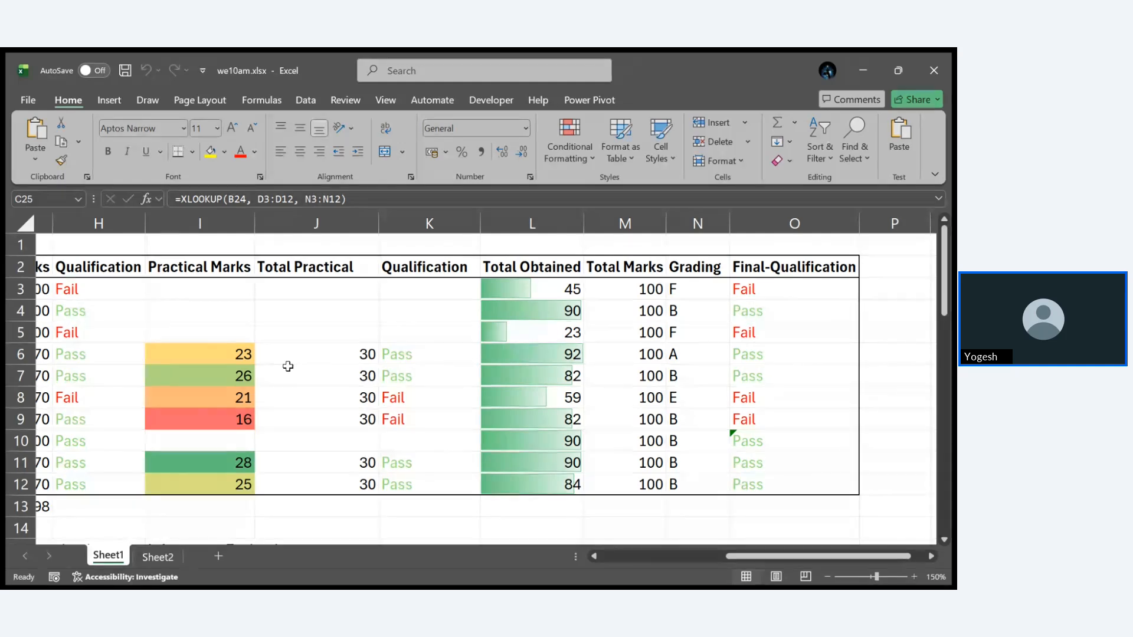
{"action": "scroll", "coordinate": [288, 366], "scroll_direction": "left", "scroll_amount": 3}
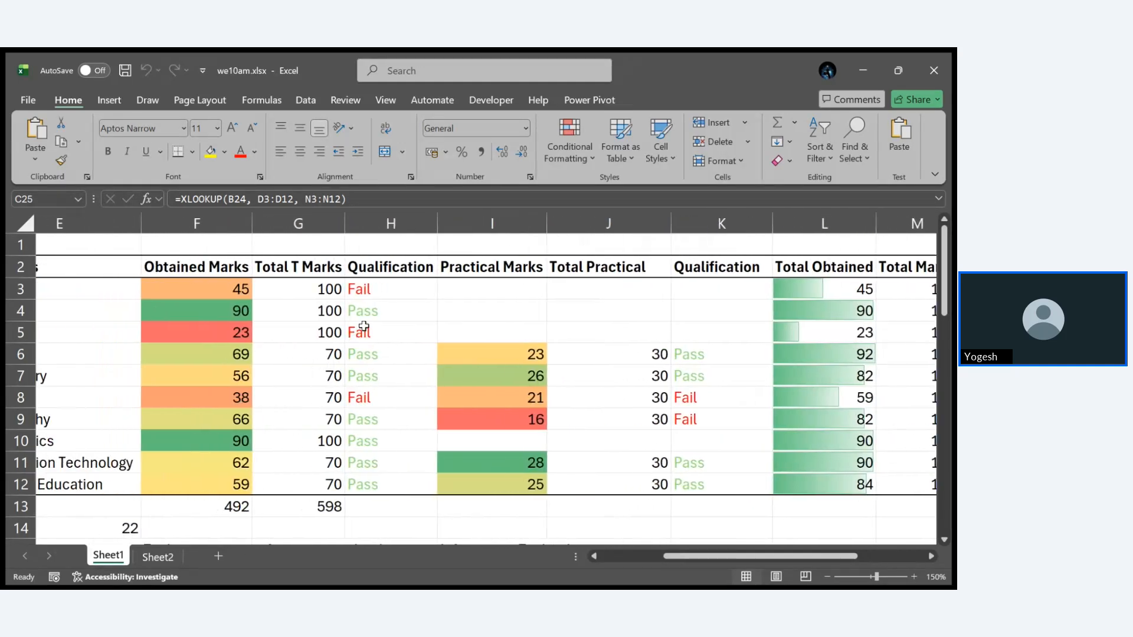
Step: Inspect the IF formula behind the theory Qualification result in H3 without changing it
{"action": "left_click", "coordinate": [383, 293]}
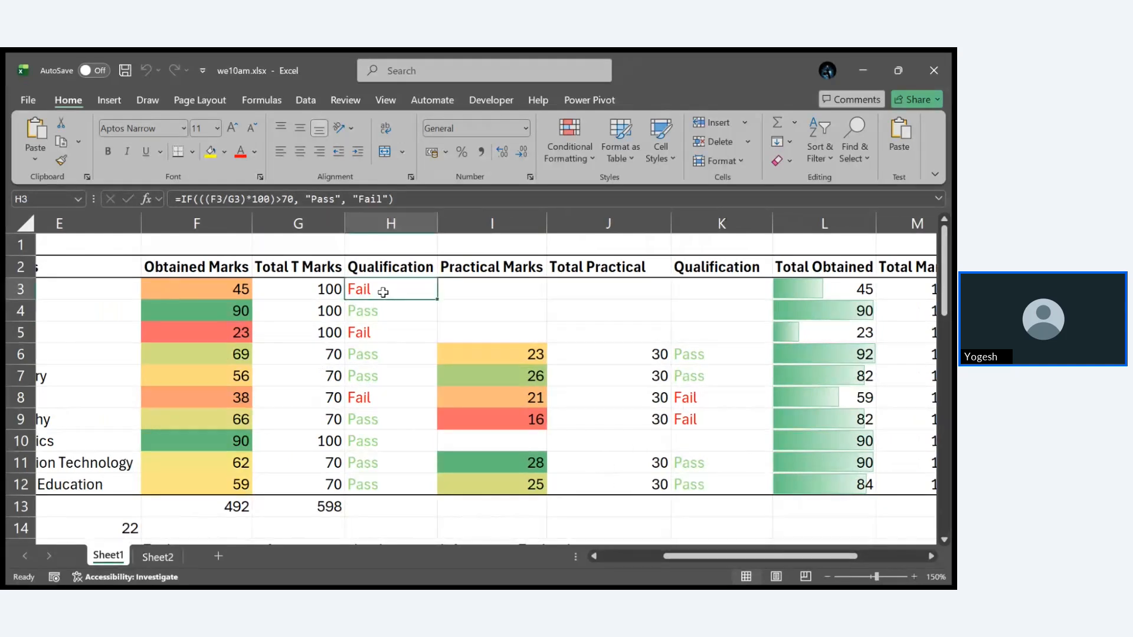
{"action": "double_click", "coordinate": [383, 293]}
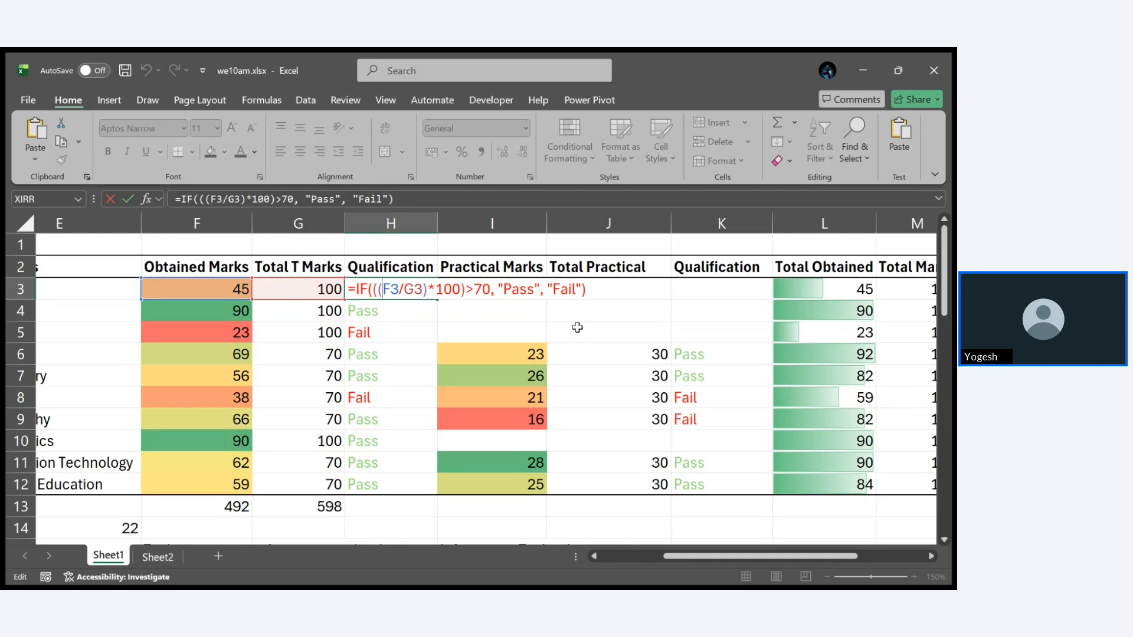
{"action": "key", "text": "Escape"}
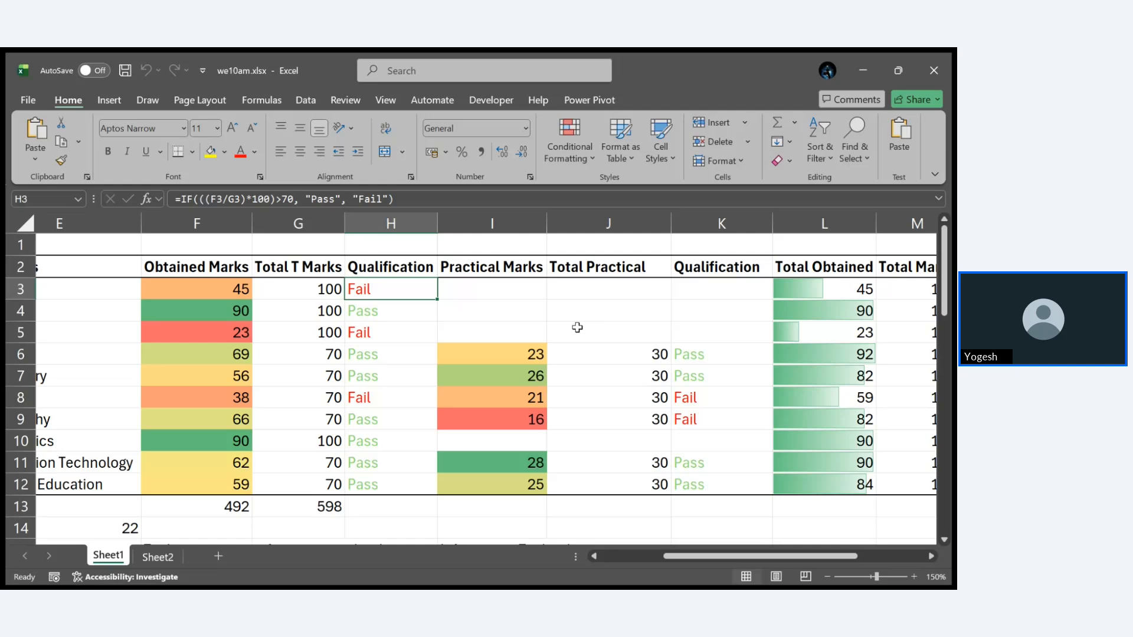
Step: Enlarge the sheet to 300% and examine the pass/fail formula in H3 with its referenced marks cells, keeping the formula as it is
{"action": "scroll", "coordinate": [578, 328], "scroll_direction": "right", "scroll_amount": 5}
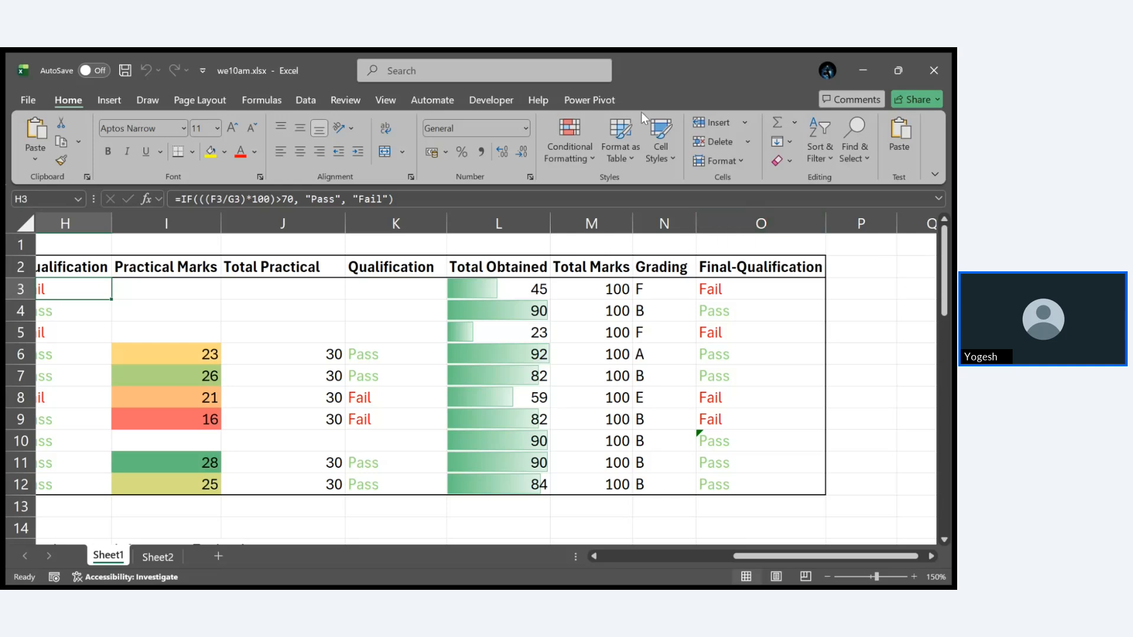
{"action": "scroll", "coordinate": [435, 372], "scroll_direction": "left", "scroll_amount": 2}
{"action": "scroll", "coordinate": [438, 376], "scroll_direction": "up", "scroll_amount": 5, "text": "ctrl"}
{"action": "scroll", "coordinate": [437, 375], "scroll_direction": "up", "scroll_amount": 2}
{"action": "scroll", "coordinate": [438, 376], "scroll_direction": "left", "scroll_amount": 1}
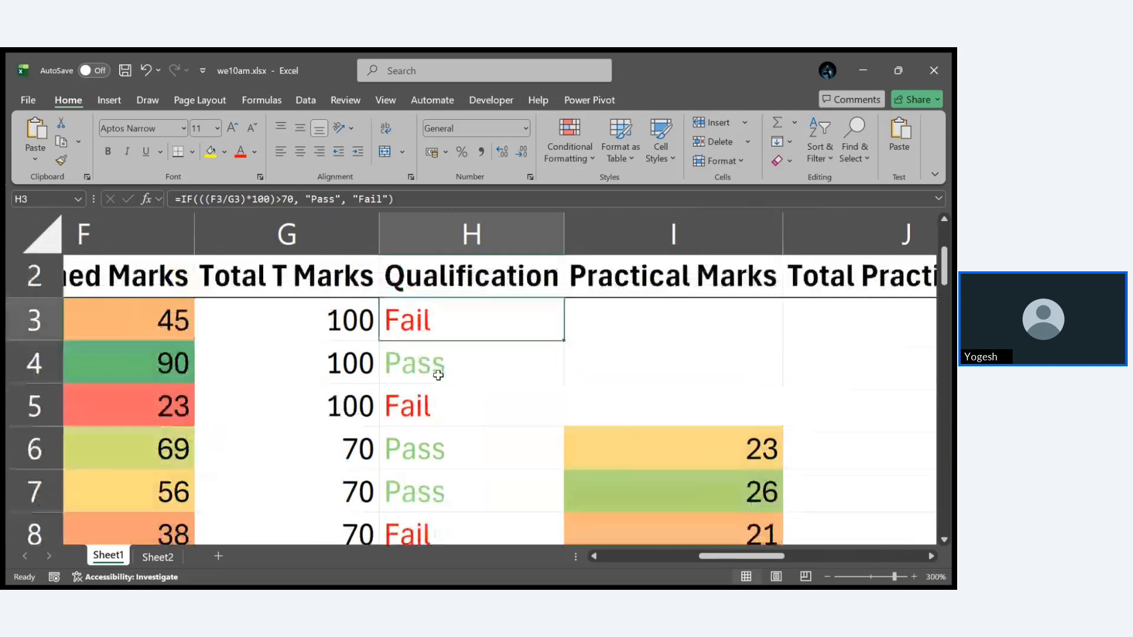
{"action": "double_click", "coordinate": [431, 369]}
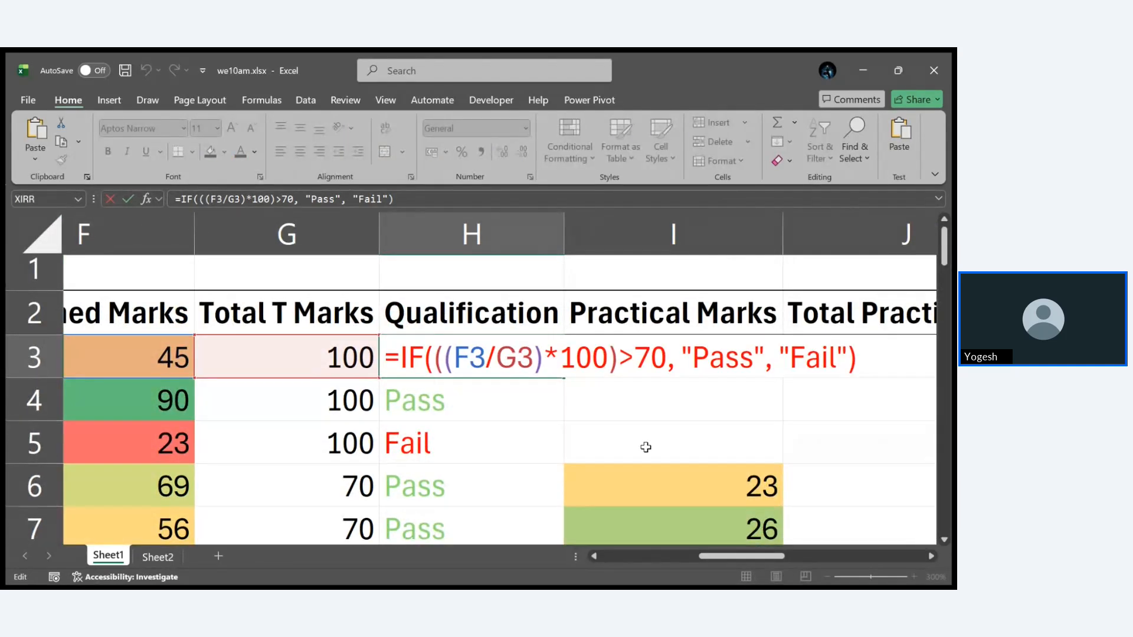
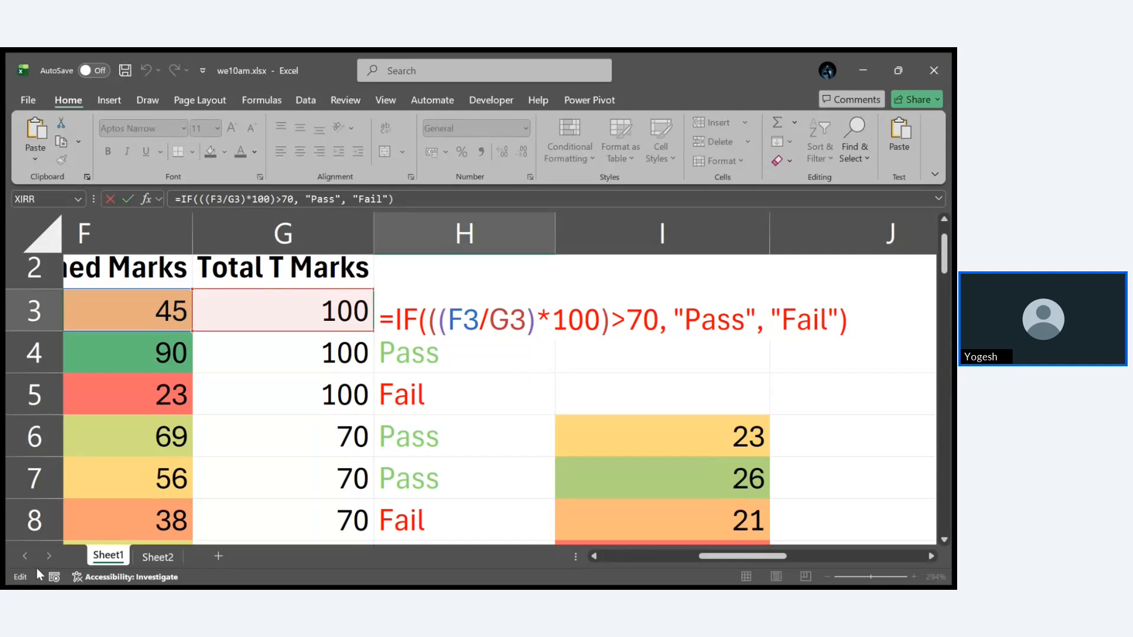
{"action": "left_click", "coordinate": [59, 575]}
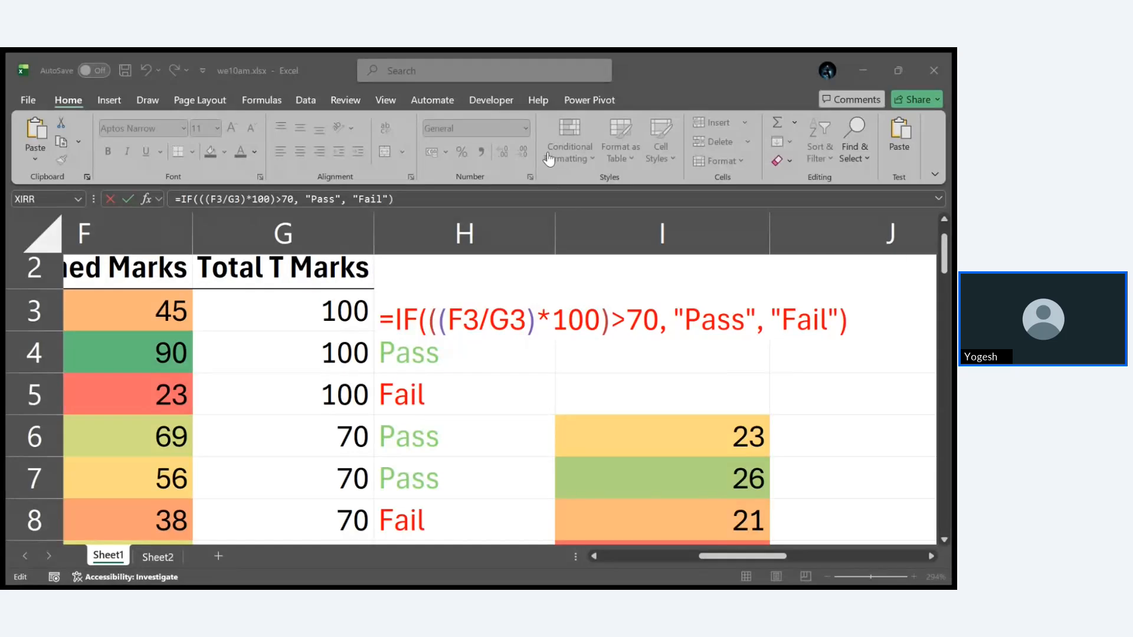
{"action": "left_click", "coordinate": [872, 56]}
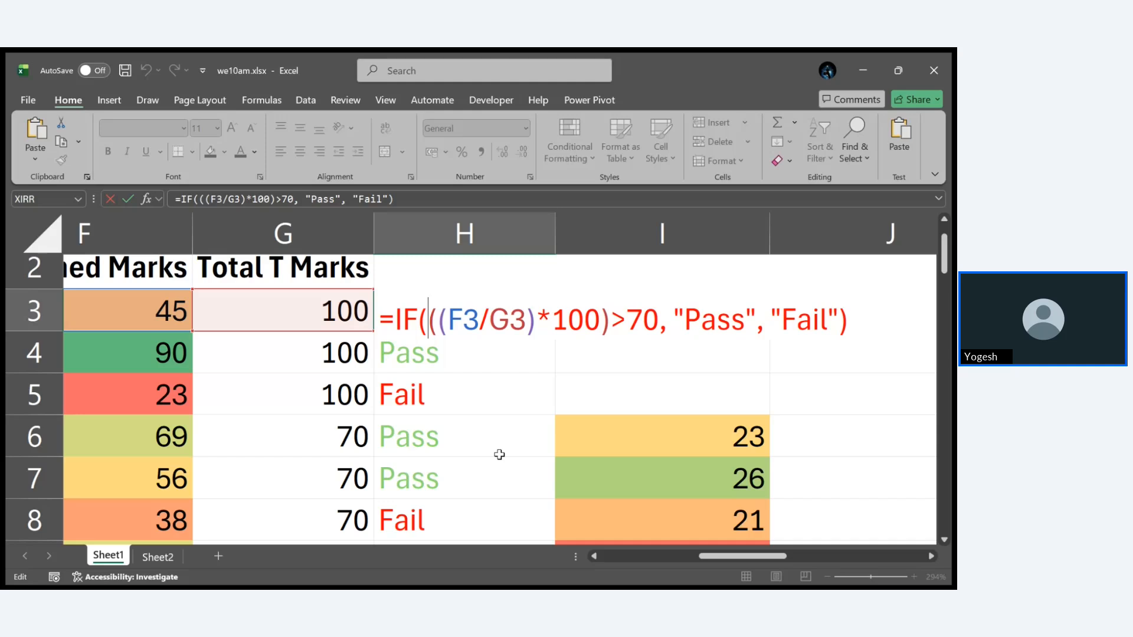
{"action": "key", "text": "ctrl+Return"}
Step: Check the practical Qualification formula in K12, and return to a wider view of the marks table
{"action": "scroll", "coordinate": [499, 454], "scroll_direction": "right", "scroll_amount": 6}
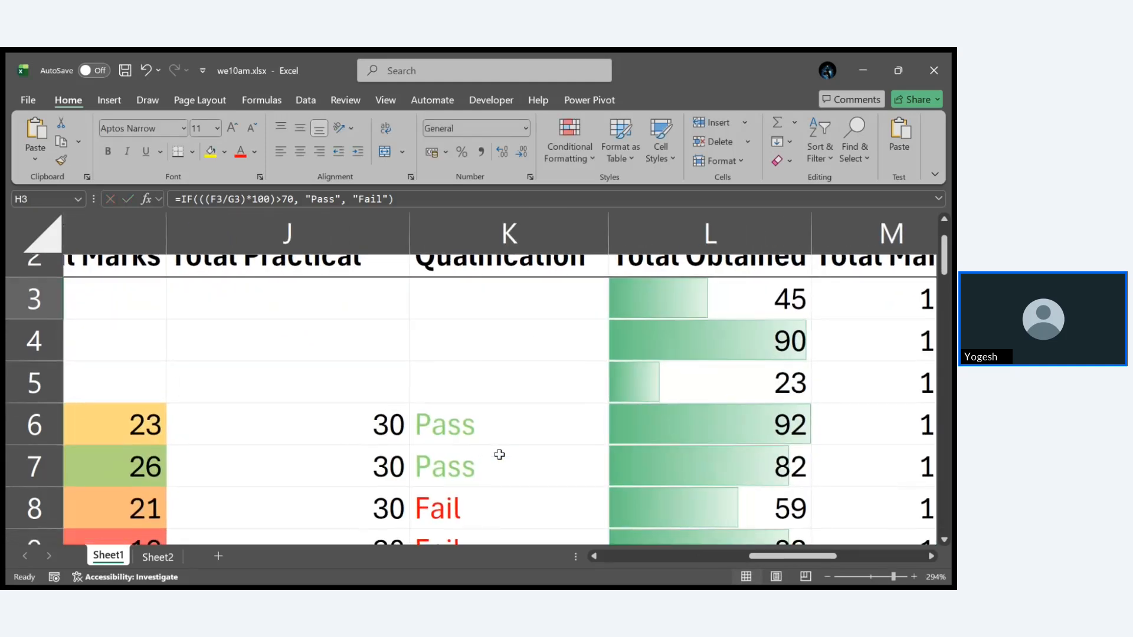
{"action": "scroll", "coordinate": [499, 454], "scroll_direction": "down", "scroll_amount": 3}
{"action": "left_click", "coordinate": [499, 455]}
{"action": "scroll", "coordinate": [501, 458], "scroll_direction": "up", "scroll_amount": 1}
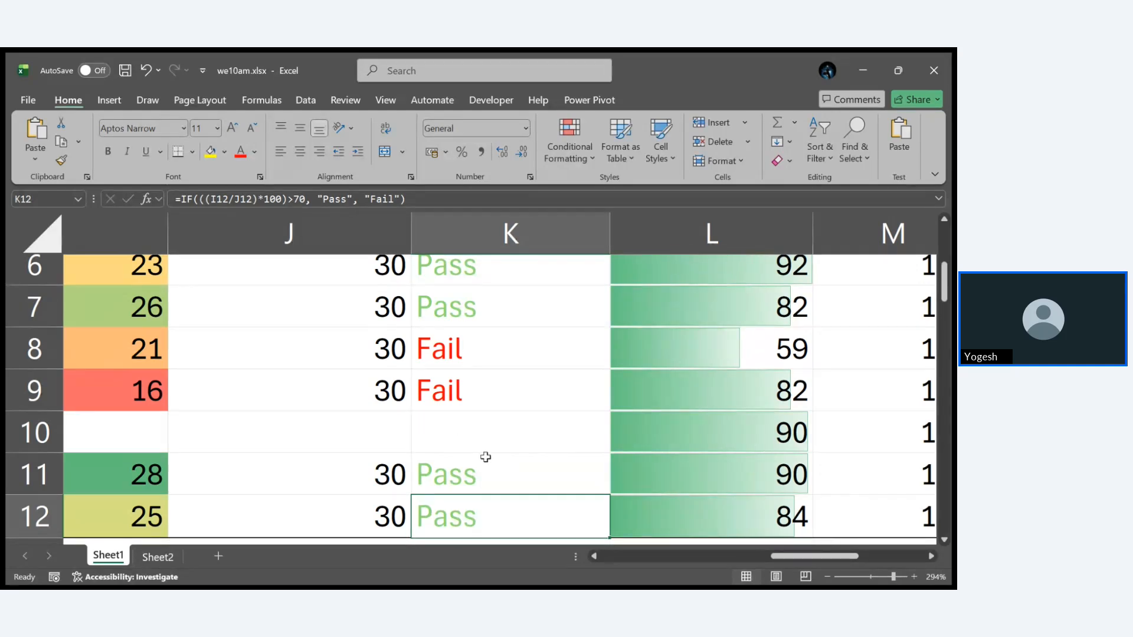
{"action": "scroll", "coordinate": [488, 458], "scroll_direction": "up", "scroll_amount": 1}
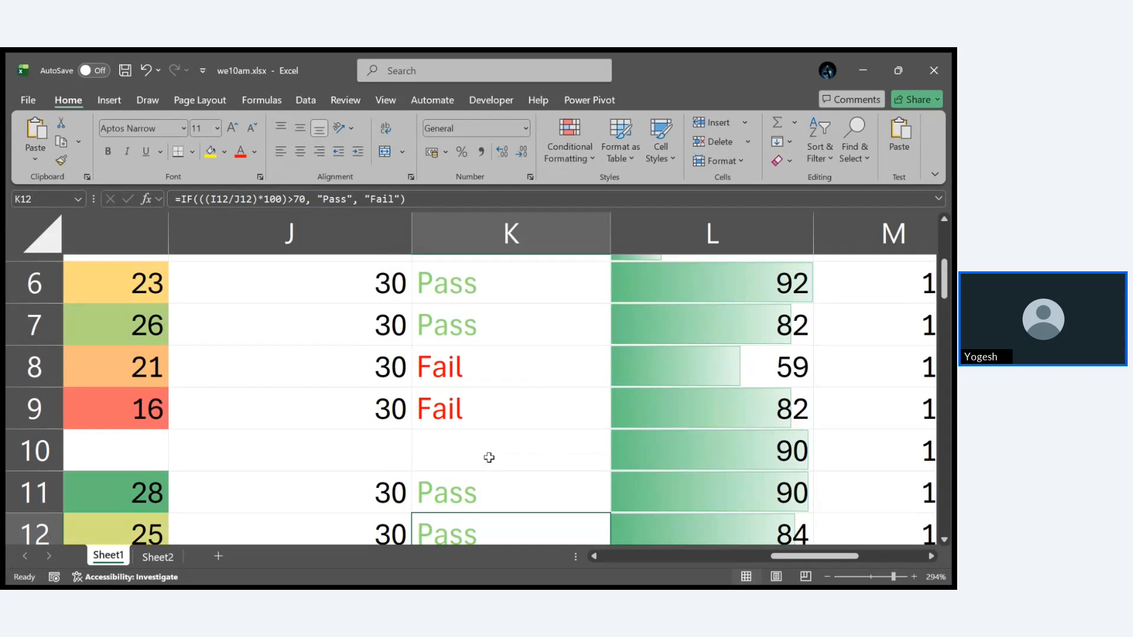
{"action": "scroll", "coordinate": [490, 457], "scroll_direction": "down", "scroll_amount": 8}
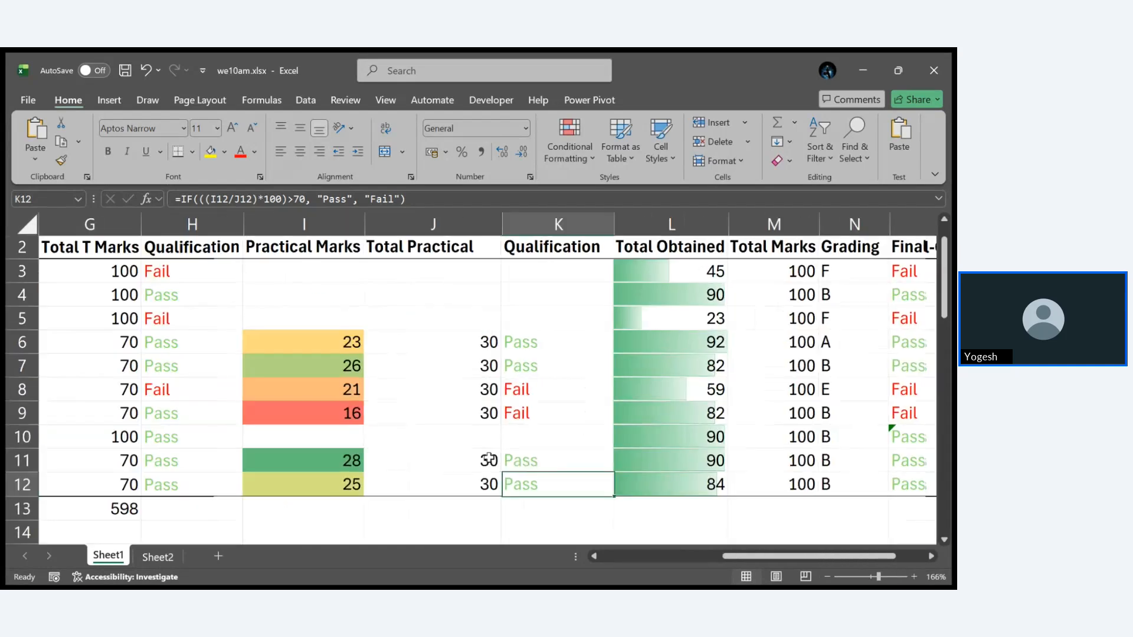
Step: Try to fill the H3 formula down the theory Qualification column, and undo the change
{"action": "left_click", "coordinate": [457, 270]}
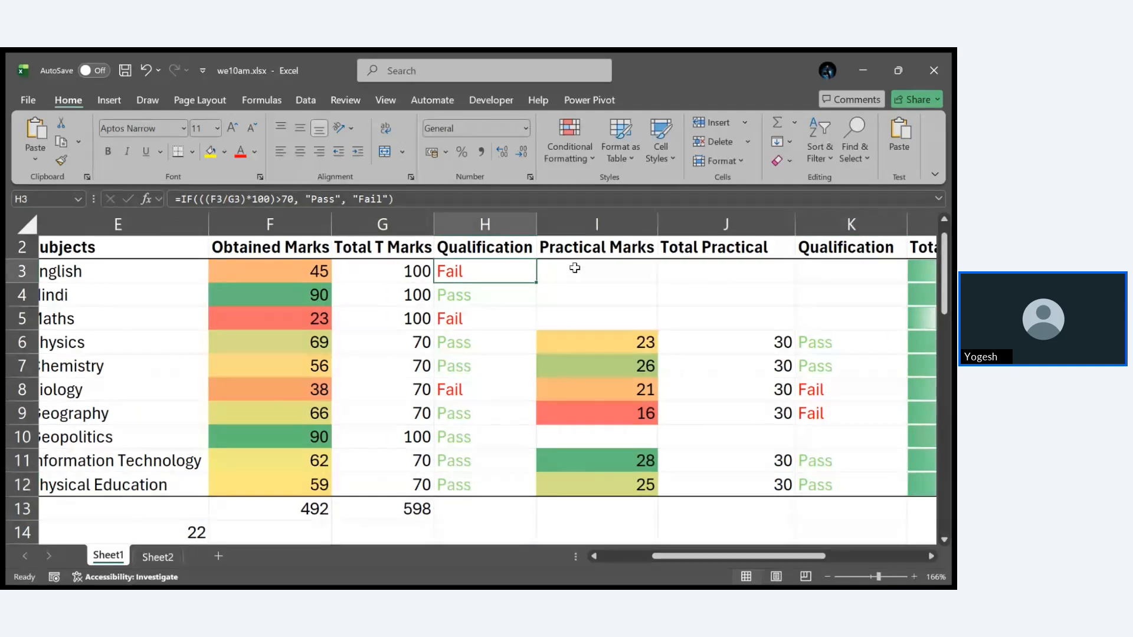
{"action": "left_click_drag", "start_coordinate": [538, 284], "coordinate": [496, 530]}
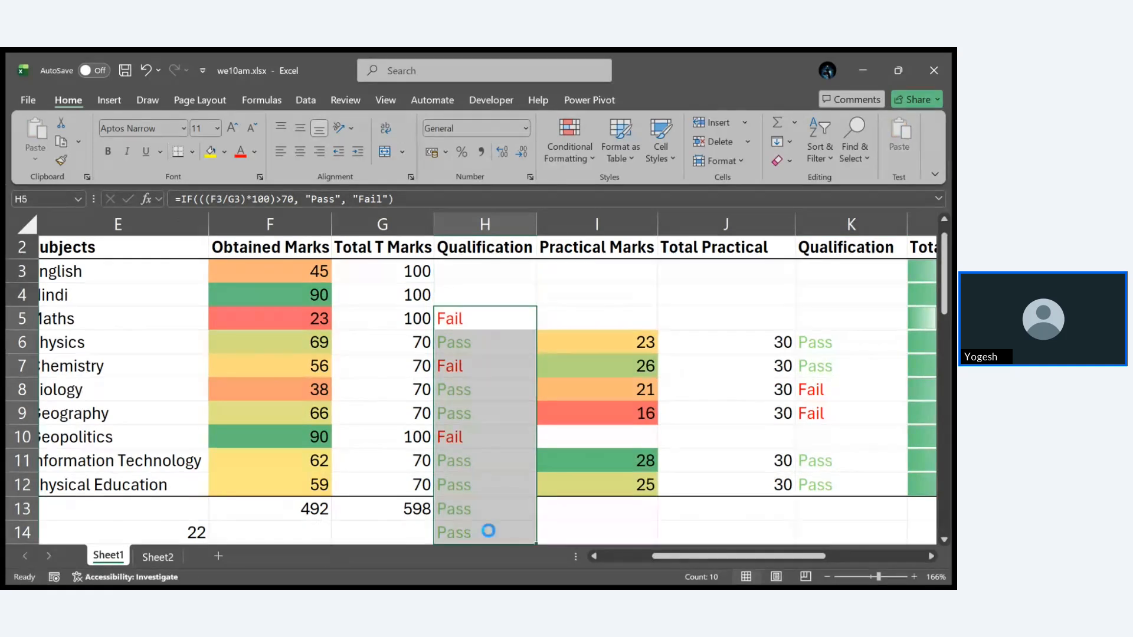
{"action": "key", "text": "ctrl+z"}
{"action": "left_click", "coordinate": [639, 516]}
{"action": "scroll", "coordinate": [639, 517], "scroll_direction": "right", "scroll_amount": 3}
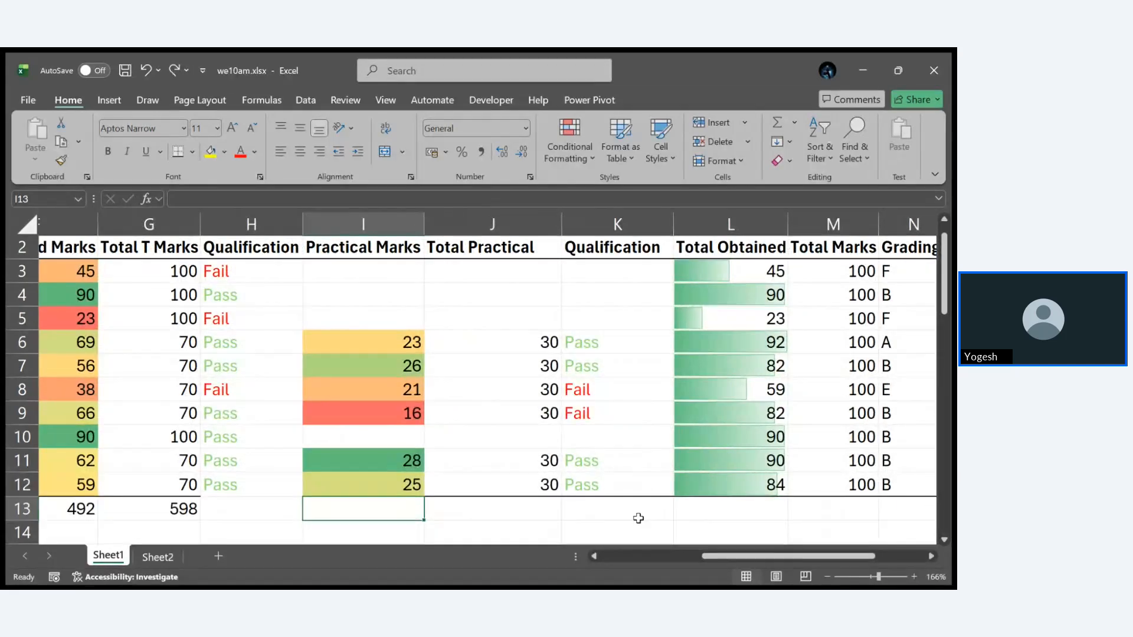
{"action": "key", "text": "ctrl+z"}
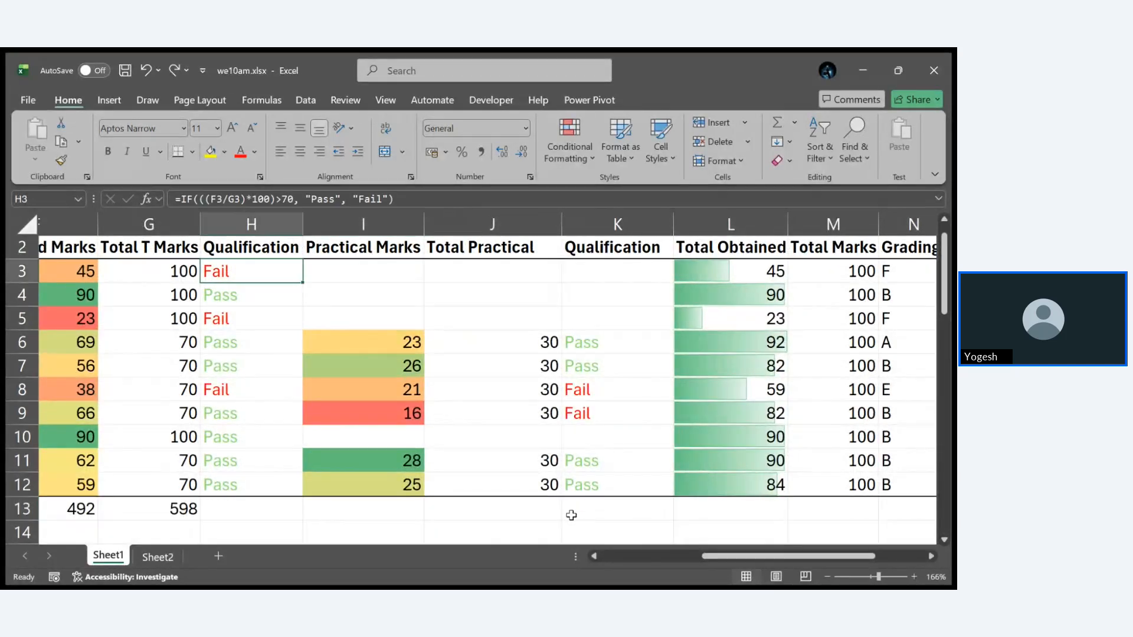
Step: Inspect the IF formula behind the practical Qualification result in K6 without changing it
{"action": "left_click", "coordinate": [548, 515]}
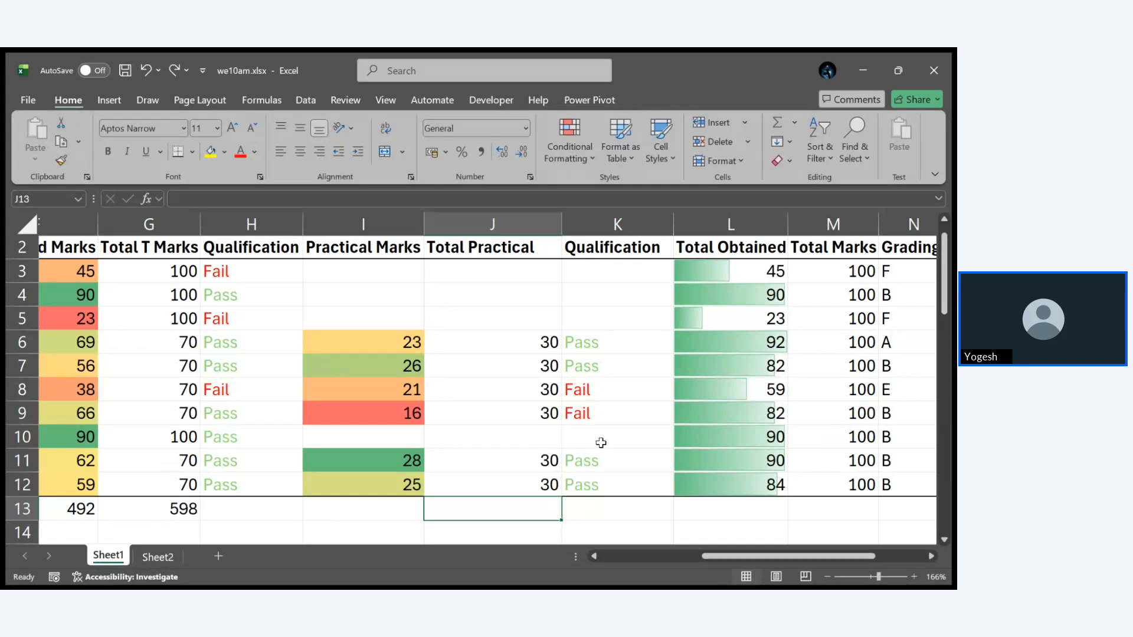
{"action": "double_click", "coordinate": [599, 344]}
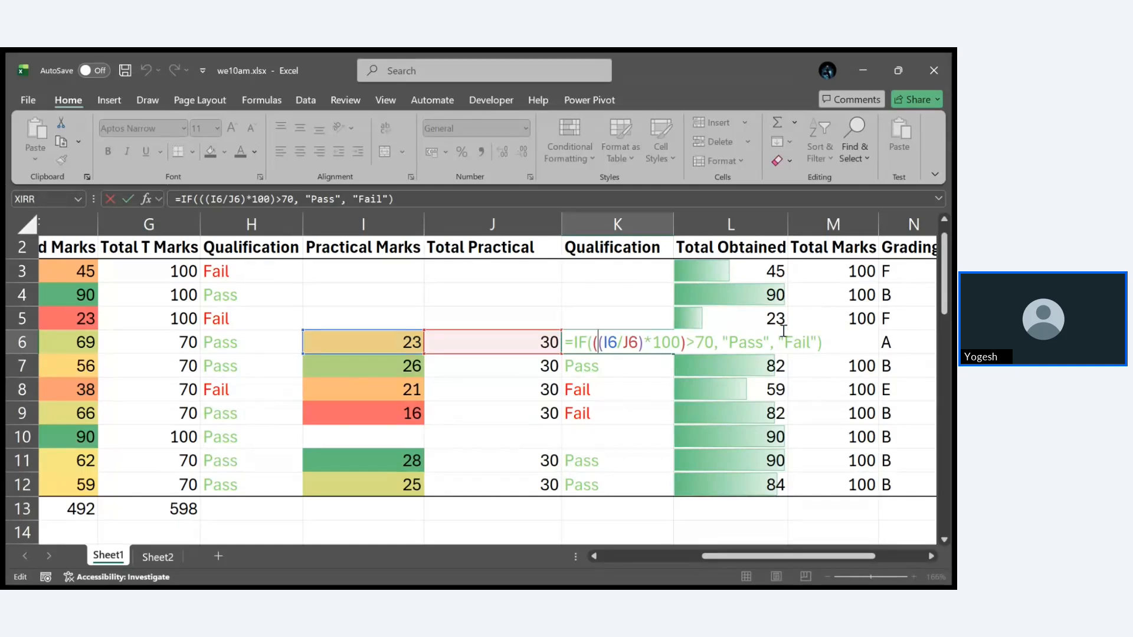
{"action": "key", "text": "Escape"}
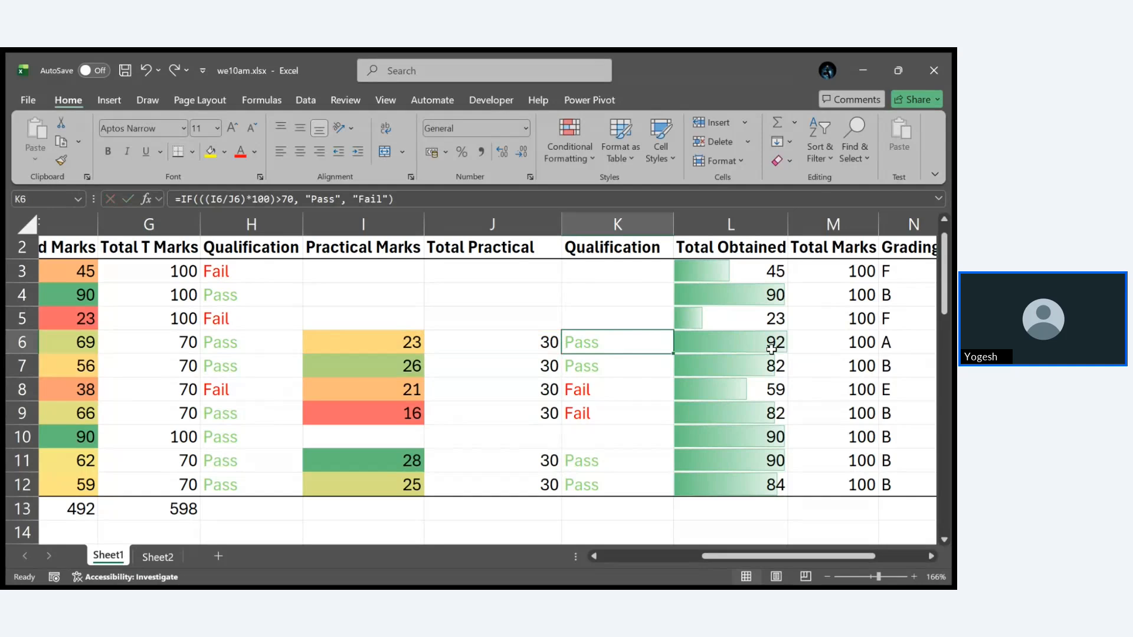
Step: Highlight the practical Qualification cells K6 to K9, K11 and K12 together, and clear the selection
{"action": "left_click", "coordinate": [612, 373], "text": "ctrl"}
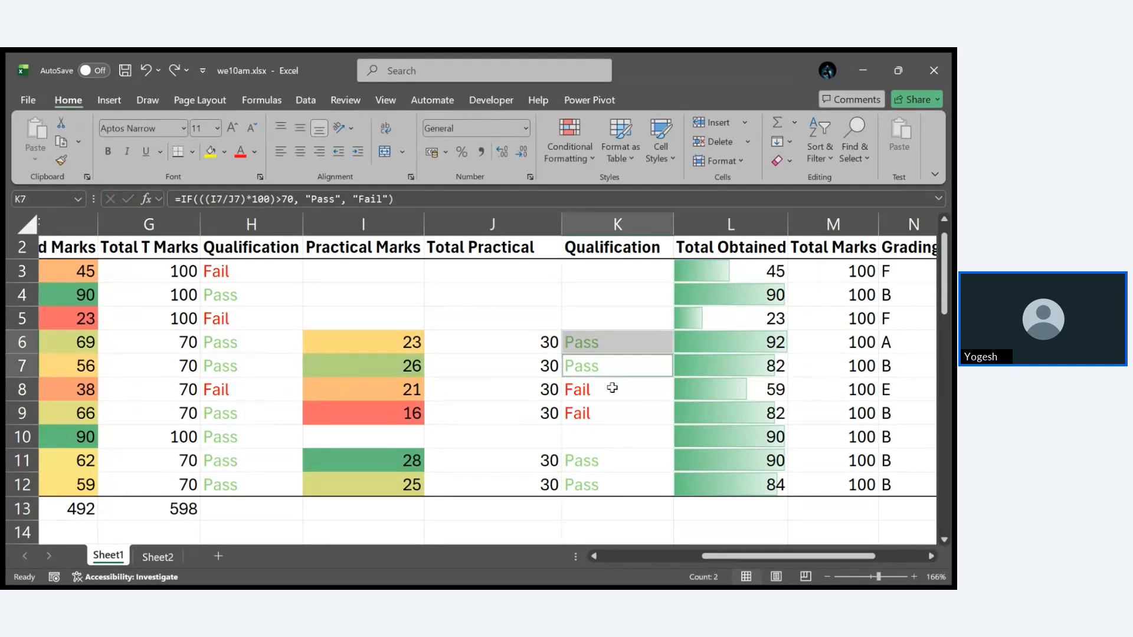
{"action": "left_click", "coordinate": [611, 399], "text": "ctrl"}
{"action": "left_click", "coordinate": [610, 416], "text": "ctrl"}
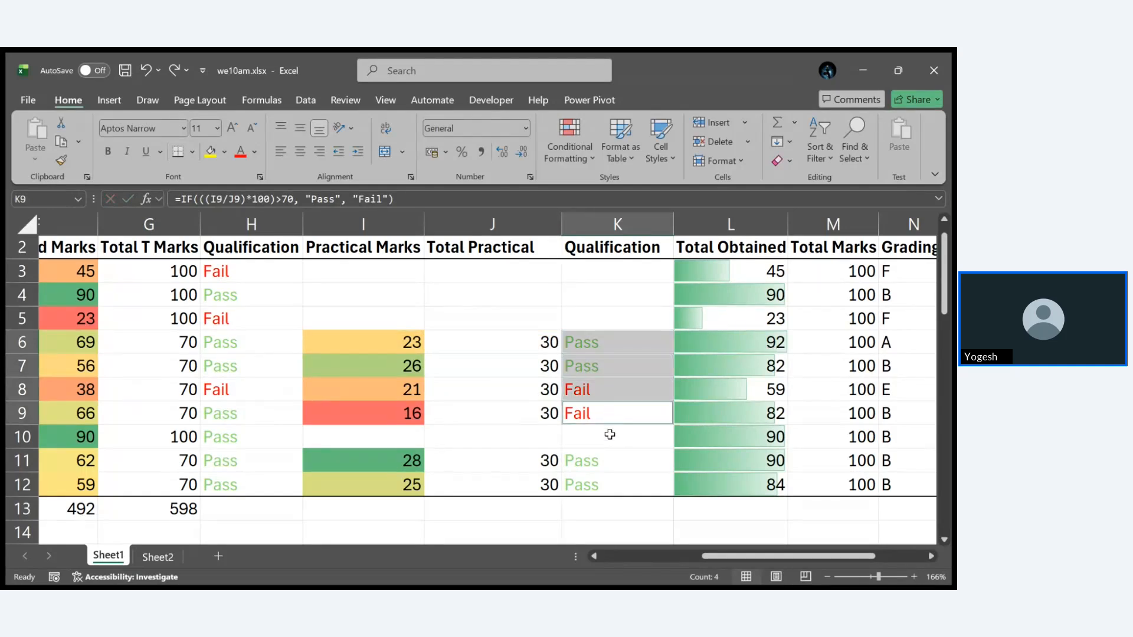
{"action": "left_click", "coordinate": [610, 465], "text": "ctrl"}
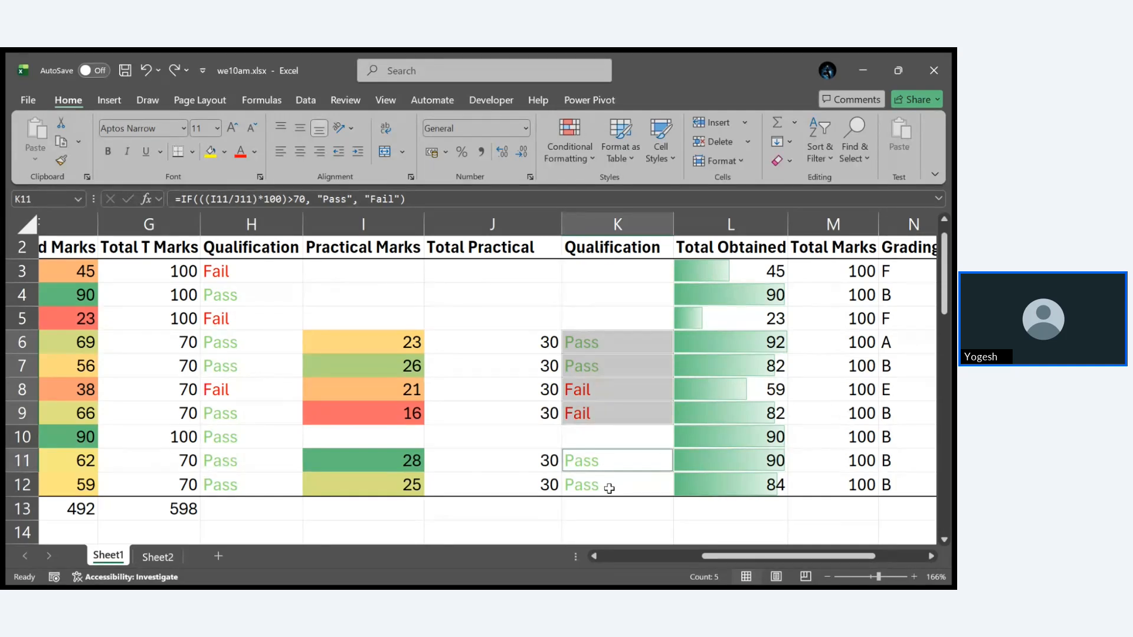
{"action": "left_click", "coordinate": [609, 489], "text": "ctrl"}
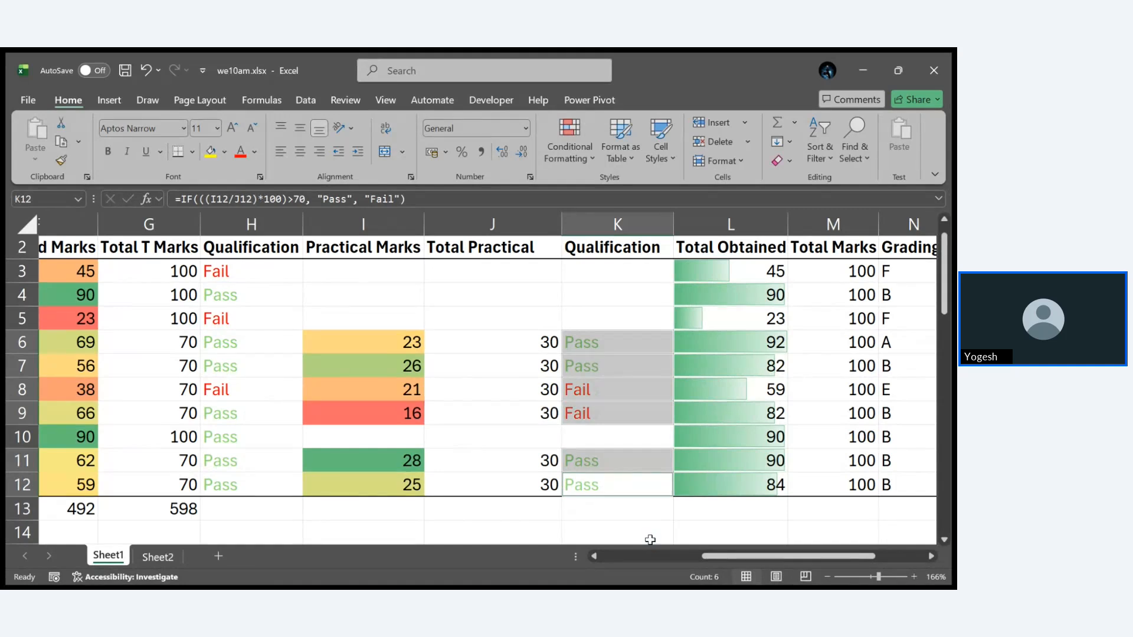
{"action": "left_click", "coordinate": [626, 528]}
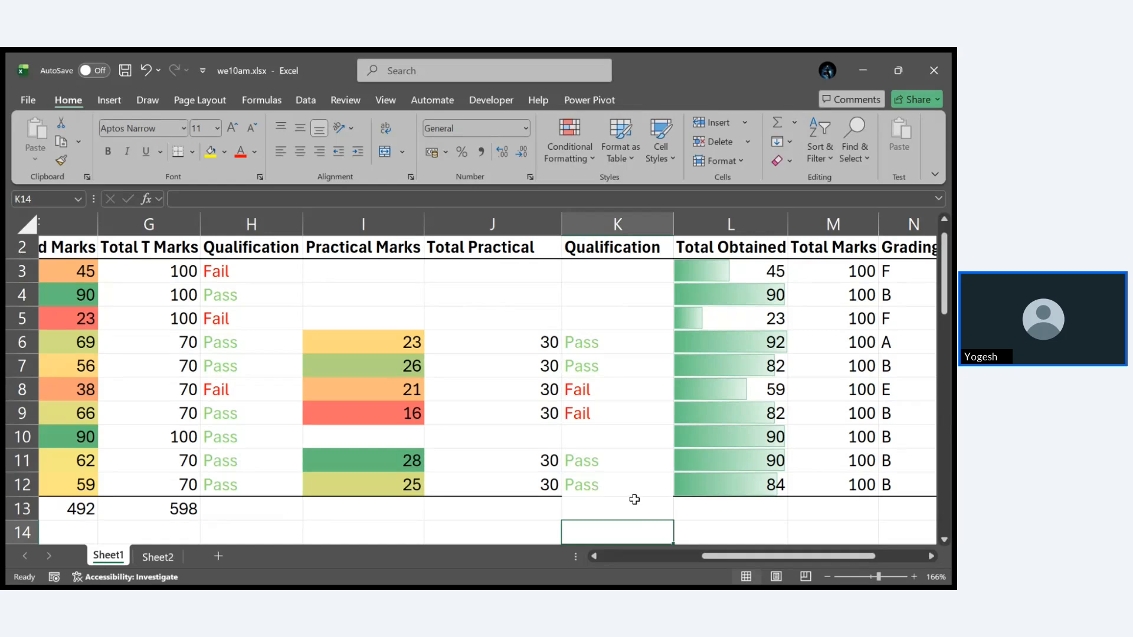
{"action": "key", "text": "ctrl+z"}
{"action": "left_click", "coordinate": [674, 523]}
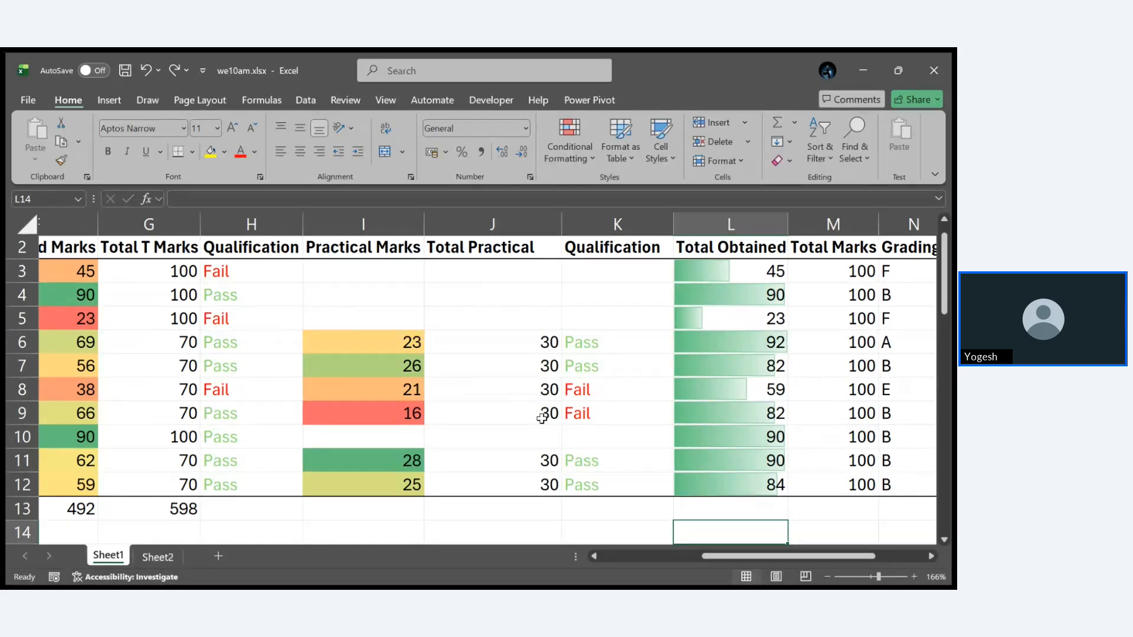
Step: Inspect the IF formula in practical Qualification cell K6 and close it without changing it
{"action": "scroll", "coordinate": [542, 418], "scroll_direction": "up", "scroll_amount": 4, "text": "ctrl"}
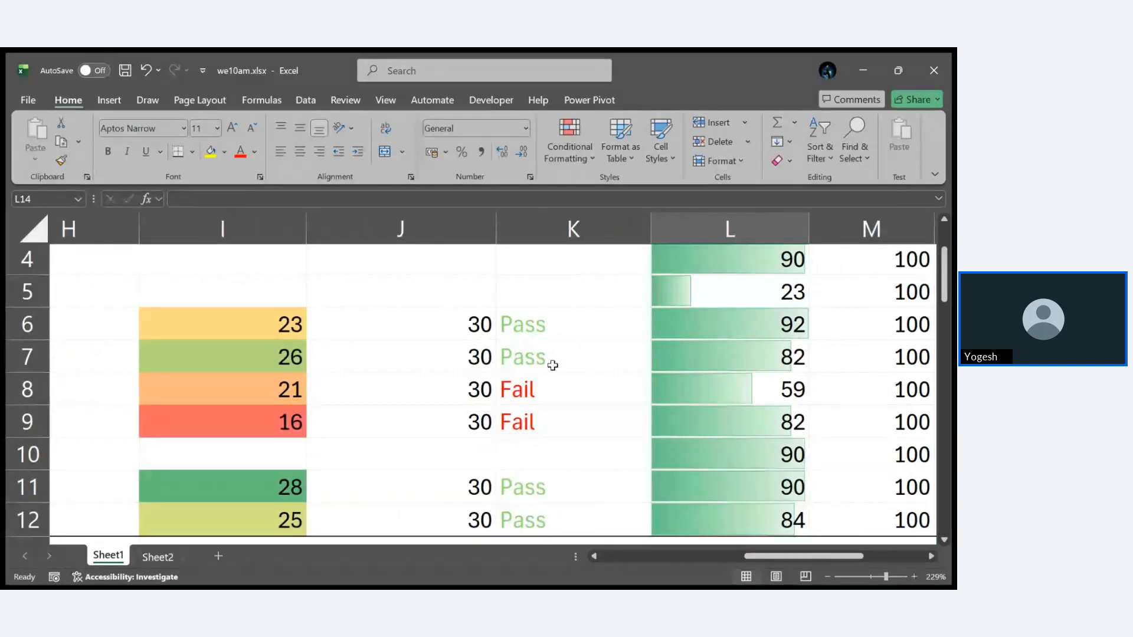
{"action": "double_click", "coordinate": [539, 324]}
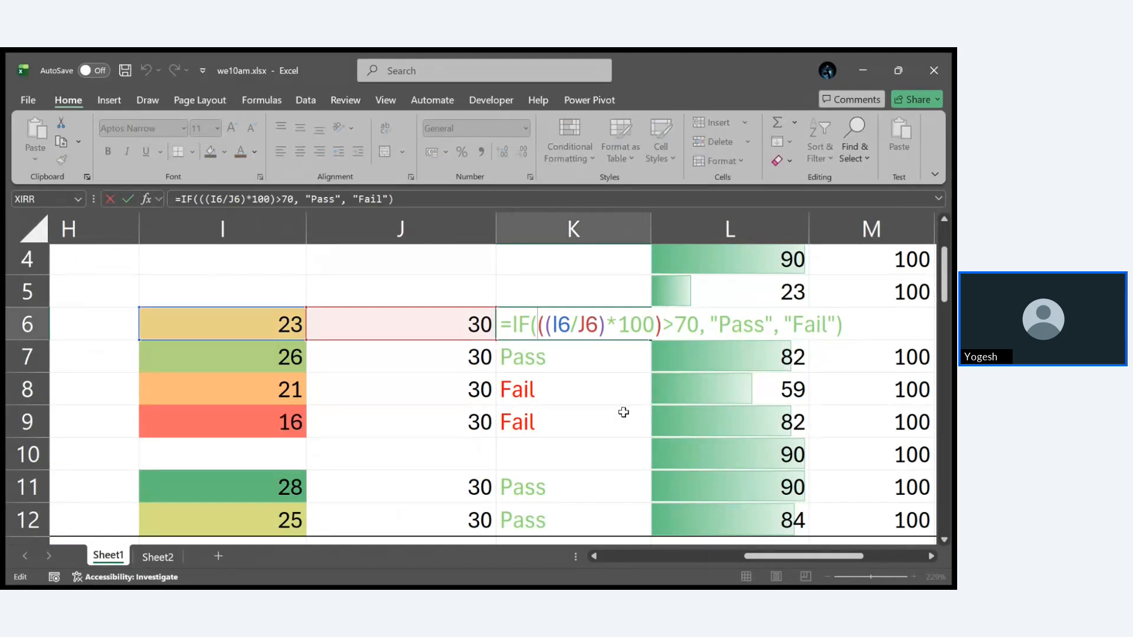
{"action": "scroll", "coordinate": [624, 413], "scroll_direction": "right", "scroll_amount": 3}
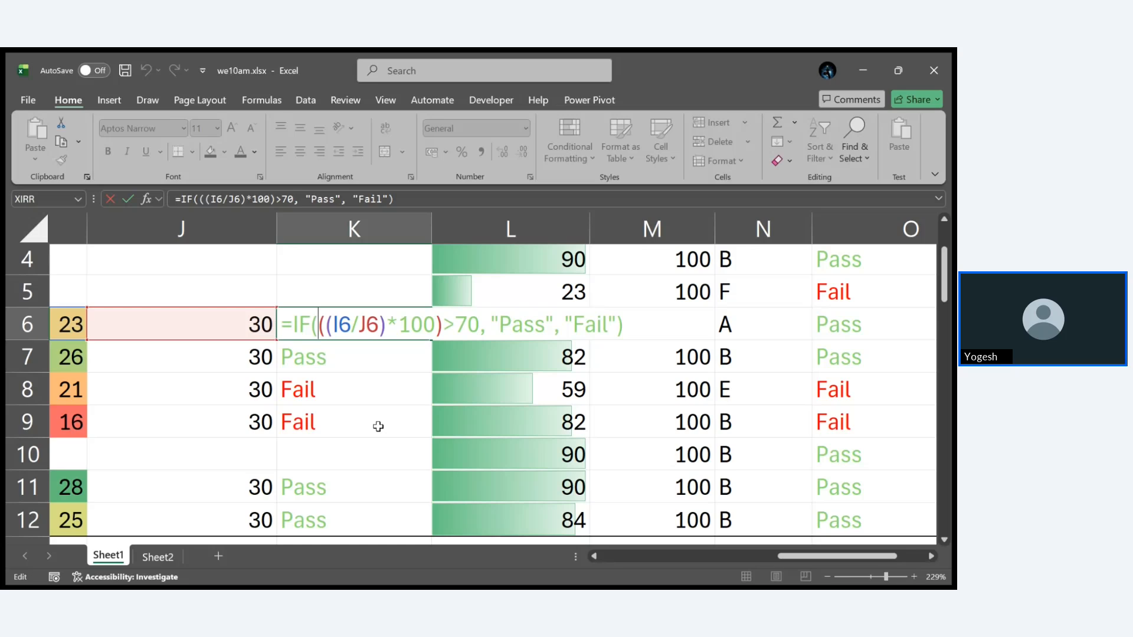
{"action": "key", "text": "ctrl+Return"}
{"action": "scroll", "coordinate": [382, 435], "scroll_direction": "right", "scroll_amount": 1}
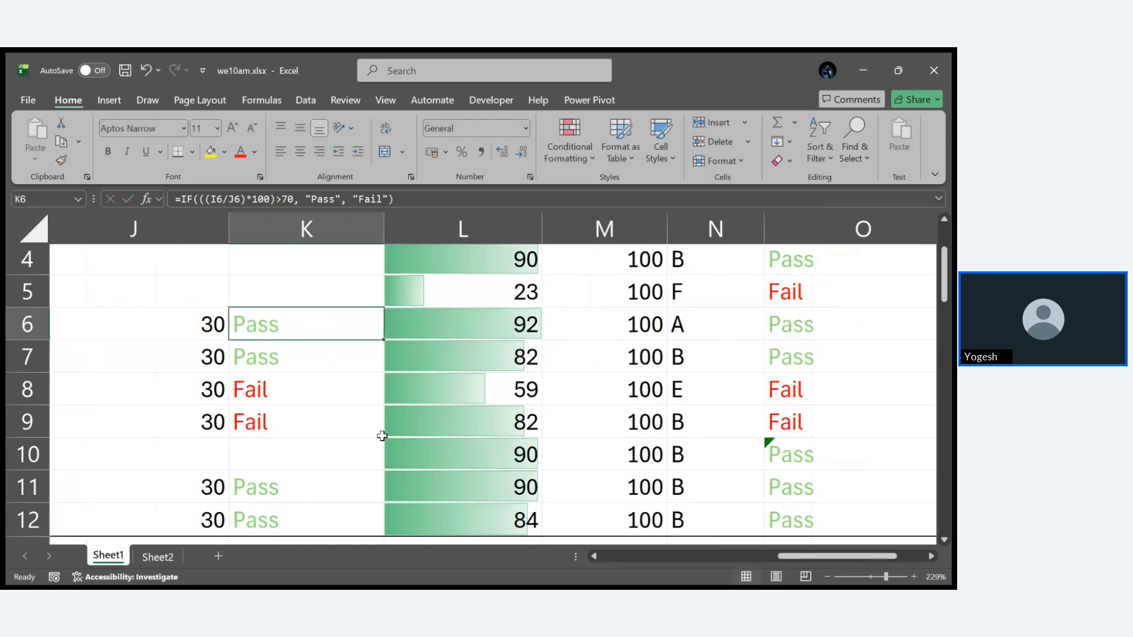
Step: Review the Final-Qualification formula =H3 in O3 and trace its reference to the theory Qualification column
{"action": "scroll", "coordinate": [382, 436], "scroll_direction": "up", "scroll_amount": 2}
{"action": "scroll", "coordinate": [383, 435], "scroll_direction": "right", "scroll_amount": 2}
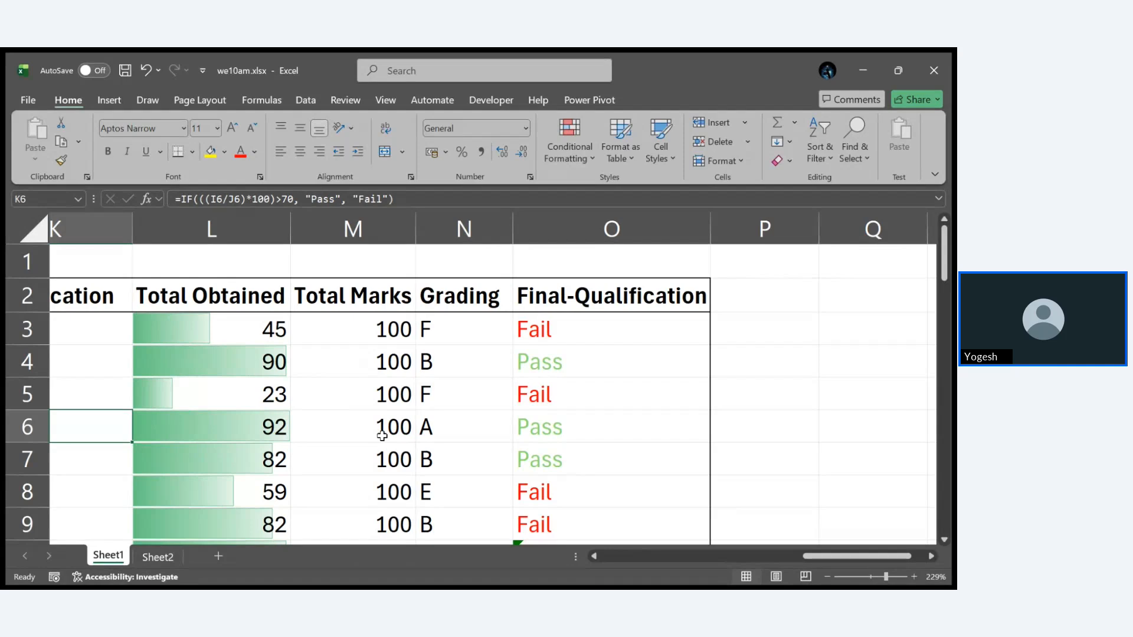
{"action": "left_click", "coordinate": [562, 321]}
{"action": "type", "text": "=H3"}
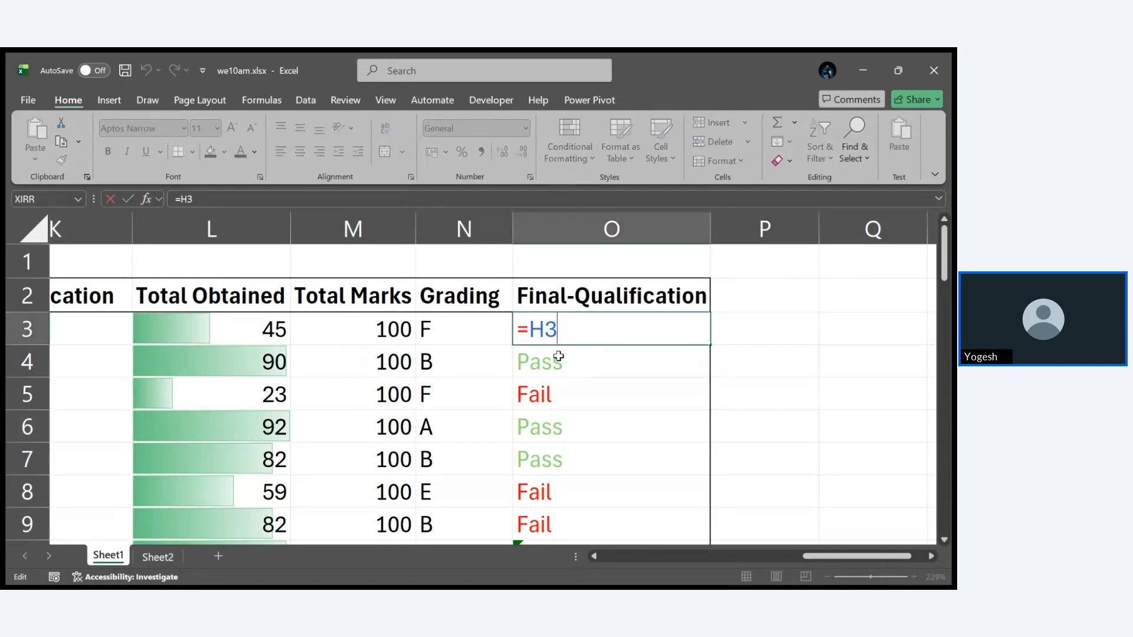
{"action": "scroll", "coordinate": [558, 357], "scroll_direction": "left", "scroll_amount": 5}
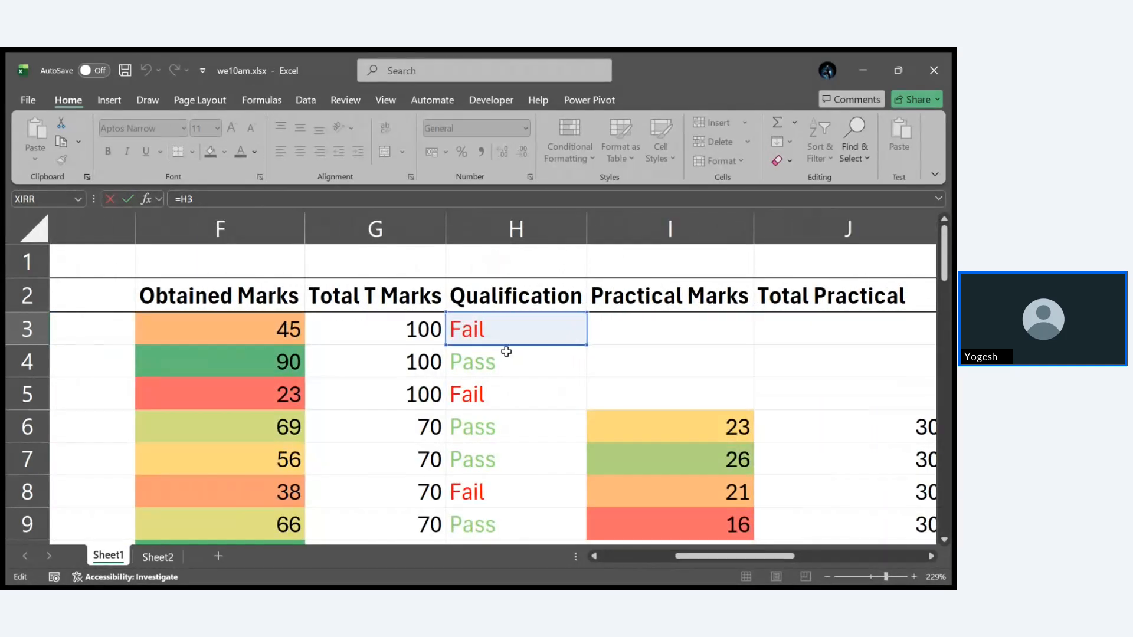
{"action": "scroll", "coordinate": [499, 355], "scroll_direction": "right", "scroll_amount": 5}
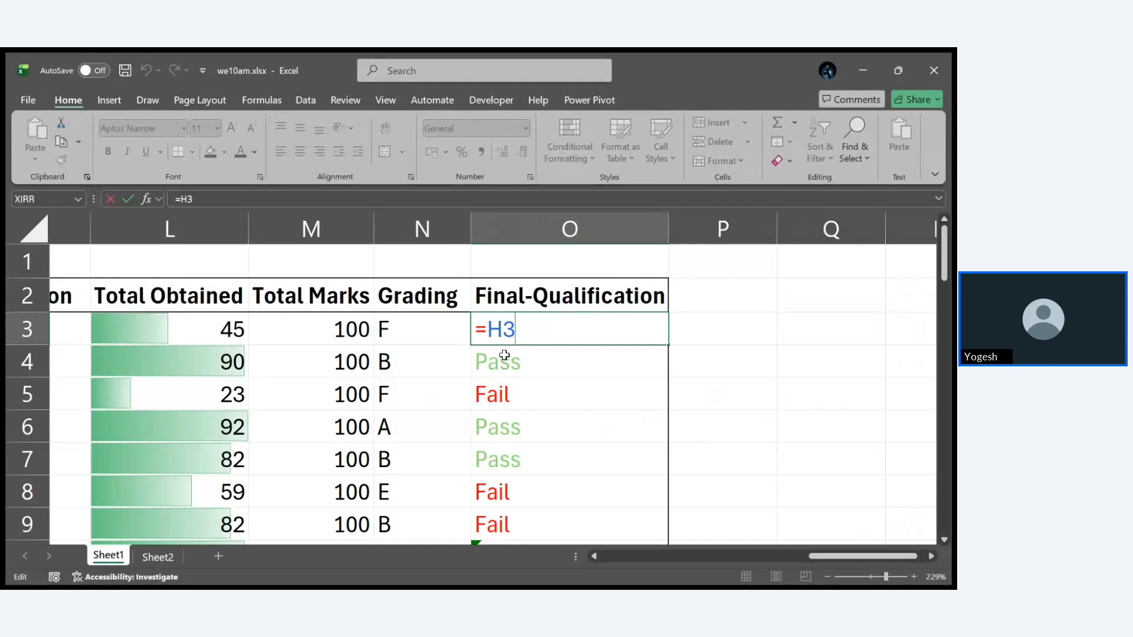
{"action": "key", "text": "ctrl+Return"}
{"action": "scroll", "coordinate": [504, 354], "scroll_direction": "left", "scroll_amount": 2}
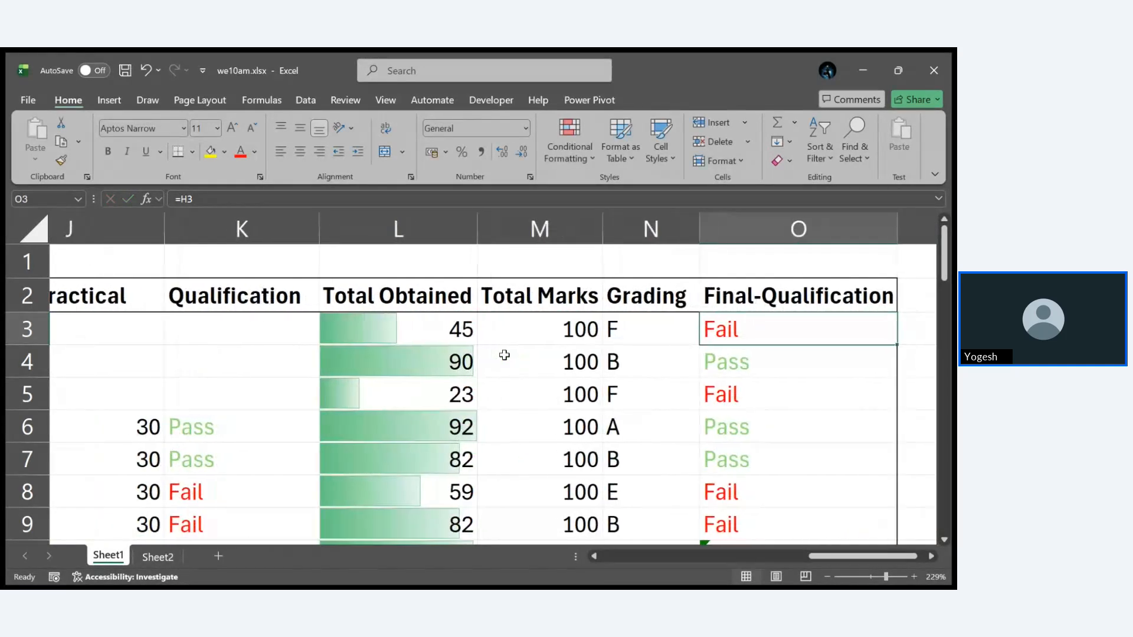
Step: Inspect the IF and AND formula behind the Final-Qualification result in O6, and leave it unedited
{"action": "double_click", "coordinate": [717, 426]}
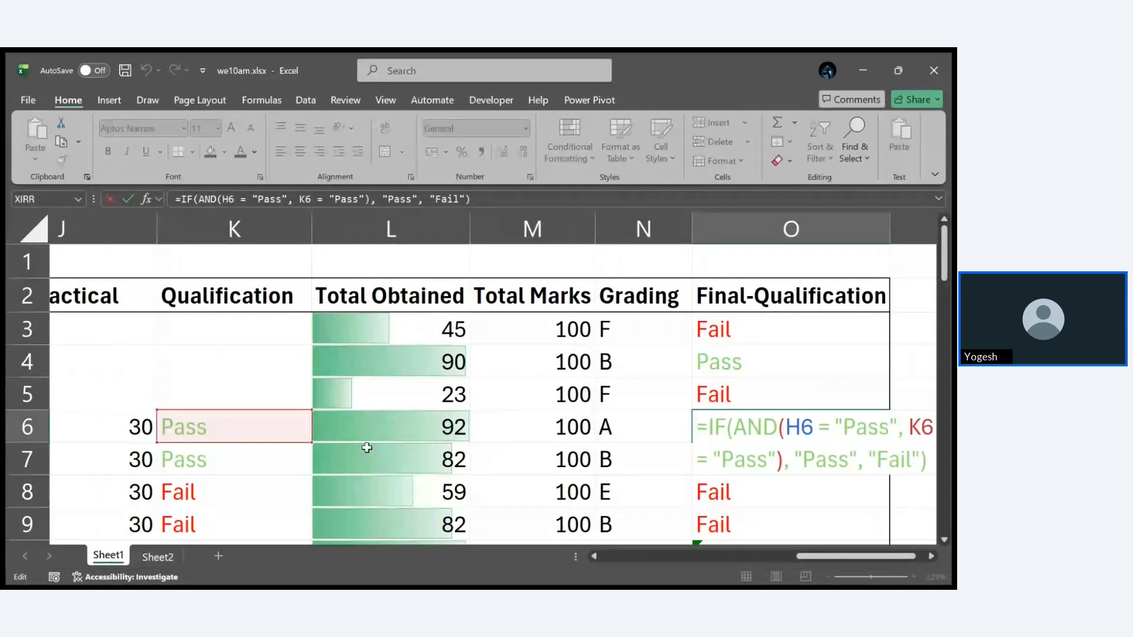
{"action": "scroll", "coordinate": [366, 447], "scroll_direction": "right", "scroll_amount": 3}
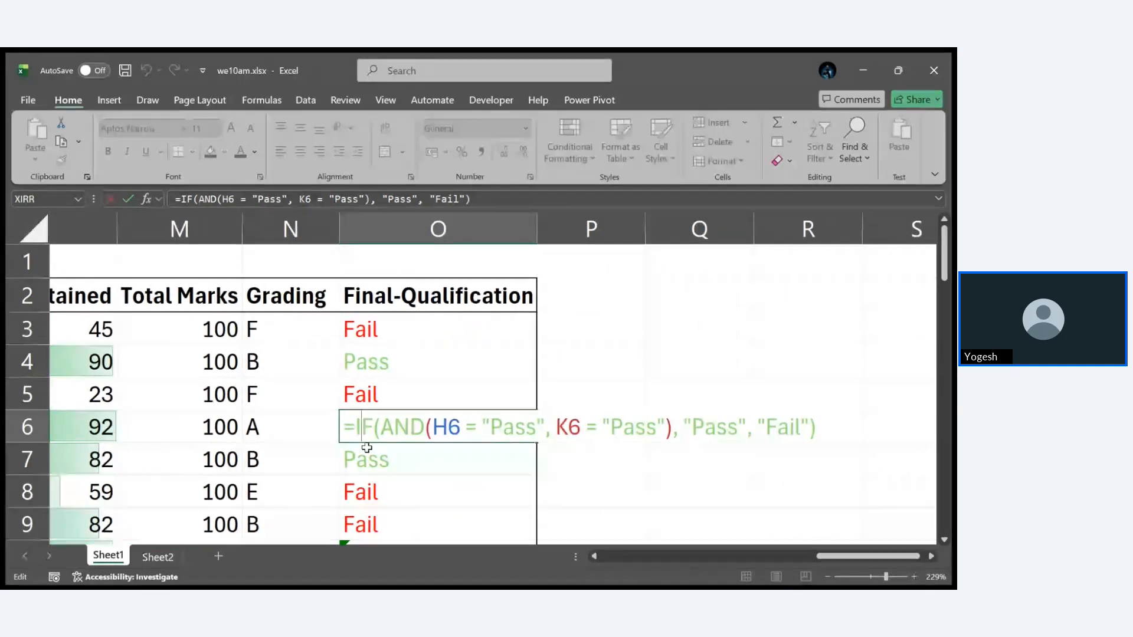
{"action": "scroll", "coordinate": [366, 448], "scroll_direction": "right", "scroll_amount": 1}
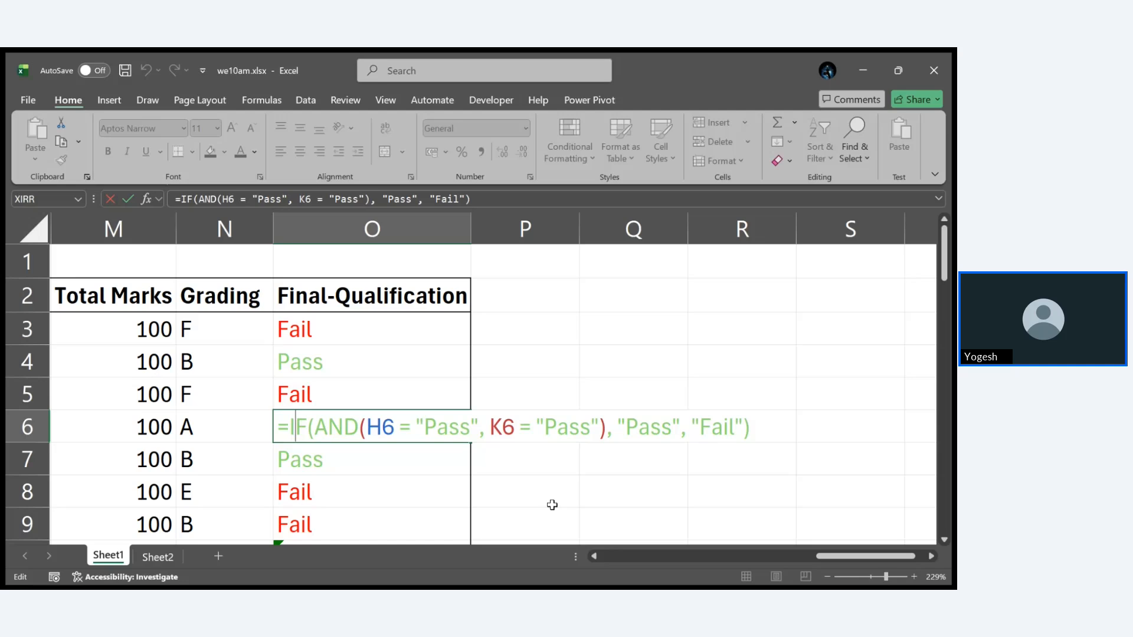
{"action": "key", "text": "Escape"}
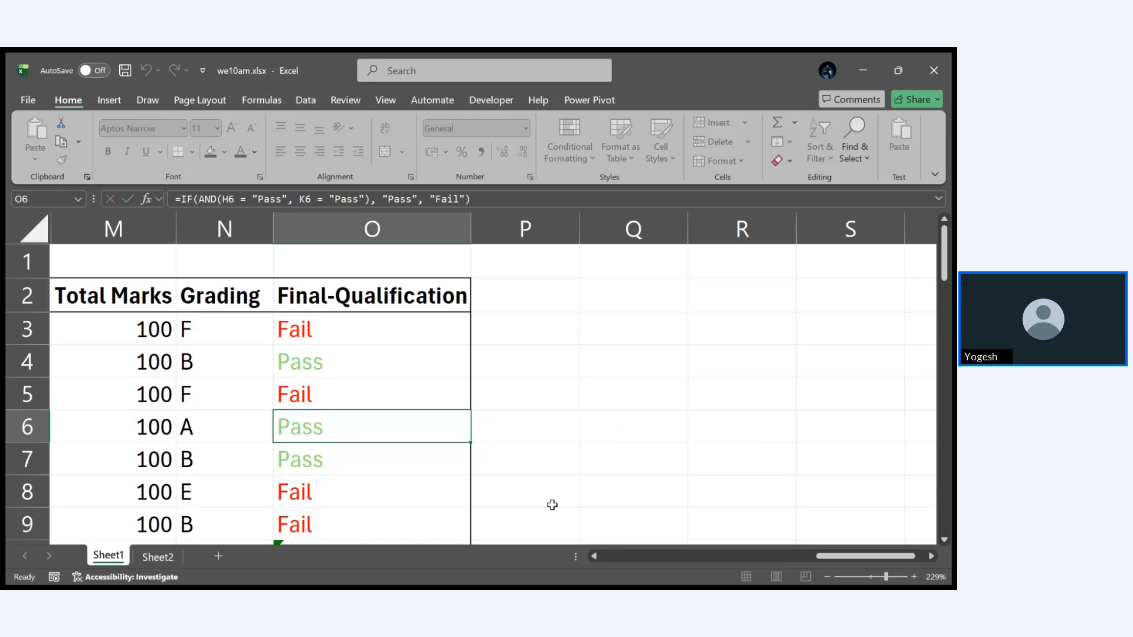
Step: Check the total practical marks in J6 and the practical Qualification formula in K6
{"action": "scroll", "coordinate": [443, 450], "scroll_direction": "down", "scroll_amount": 1}
{"action": "scroll", "coordinate": [442, 449], "scroll_direction": "left", "scroll_amount": 1}
{"action": "scroll", "coordinate": [444, 449], "scroll_direction": "up", "scroll_amount": 1}
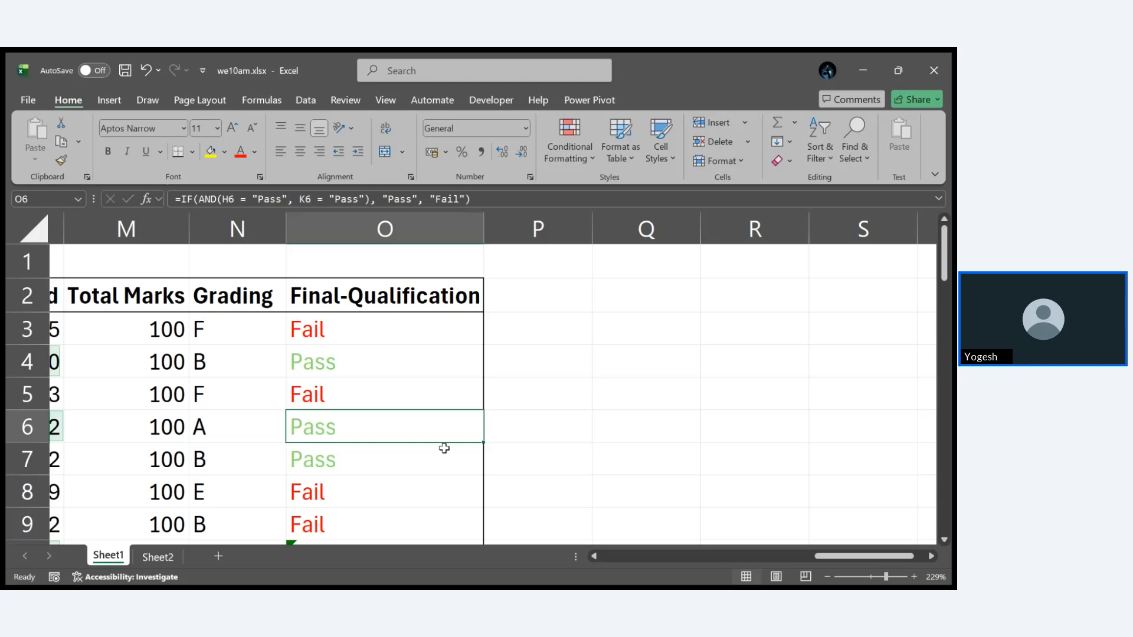
{"action": "scroll", "coordinate": [445, 449], "scroll_direction": "left", "scroll_amount": 5}
{"action": "scroll", "coordinate": [443, 448], "scroll_direction": "down", "scroll_amount": 2}
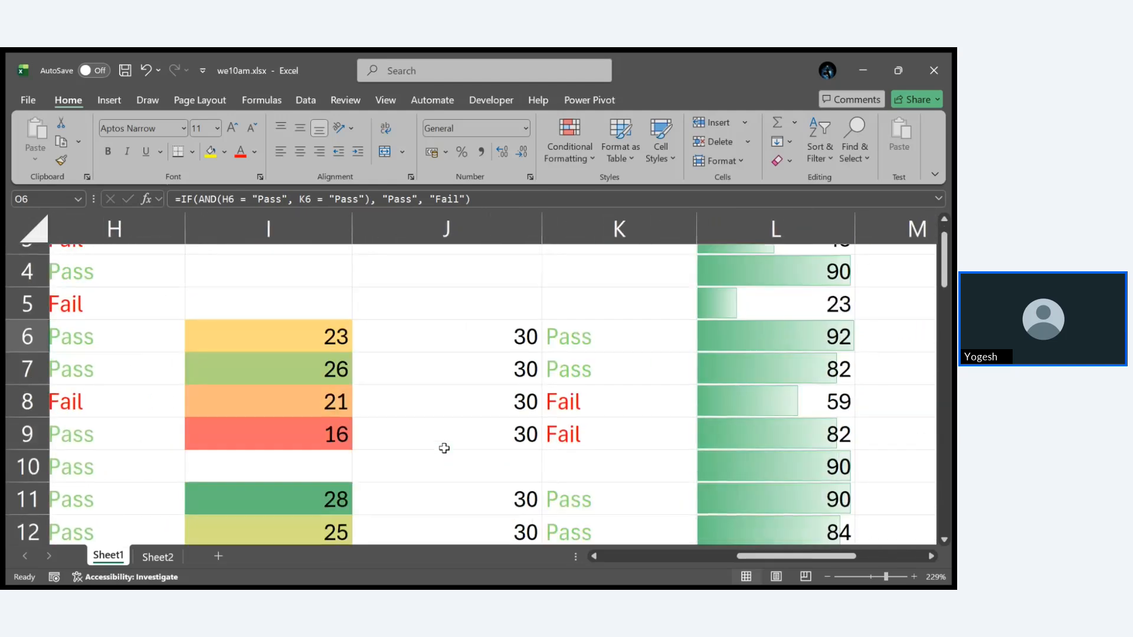
{"action": "left_click", "coordinate": [519, 346]}
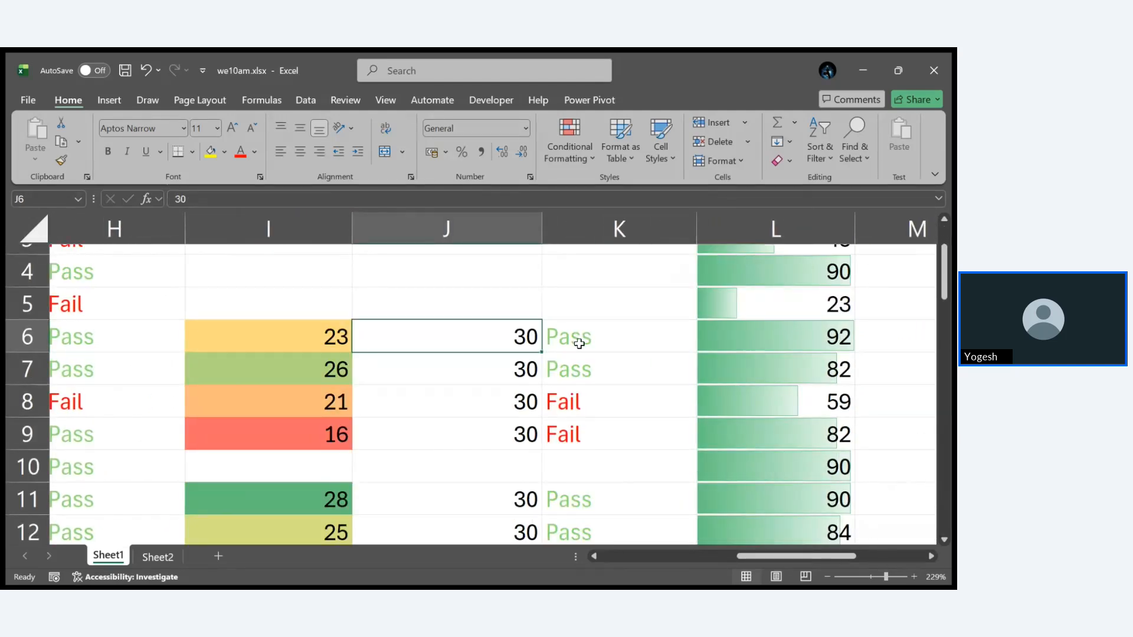
{"action": "left_click", "coordinate": [579, 344]}
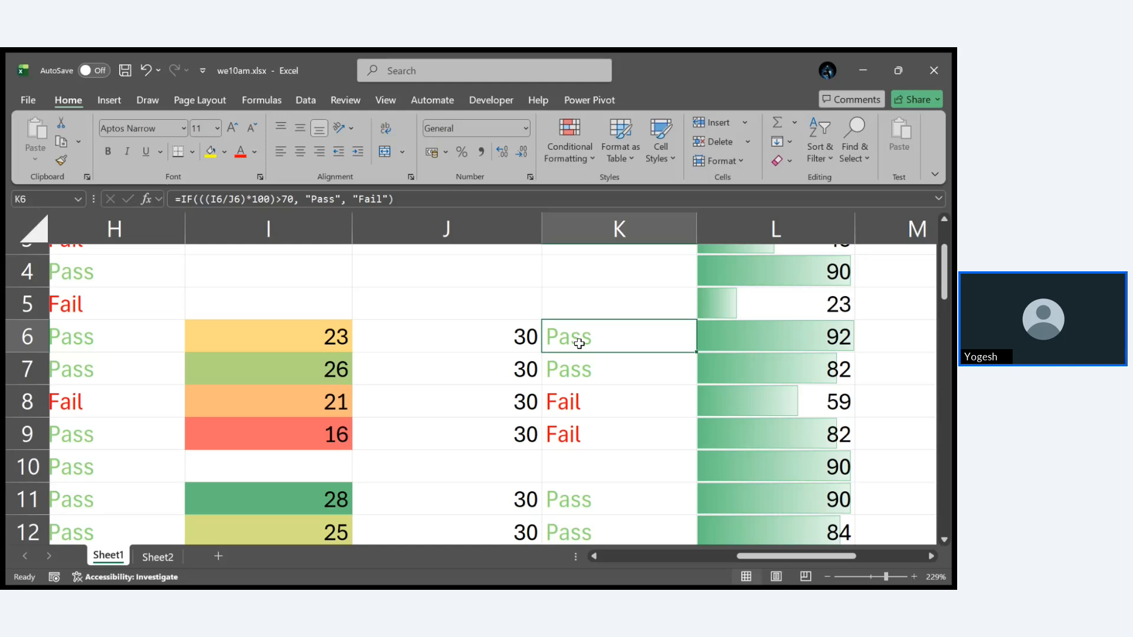
Step: Reopen the O6 Final-Qualification formula to examine its H6 and K6 conditions, and cancel the edit
{"action": "scroll", "coordinate": [579, 343], "scroll_direction": "right", "scroll_amount": 3}
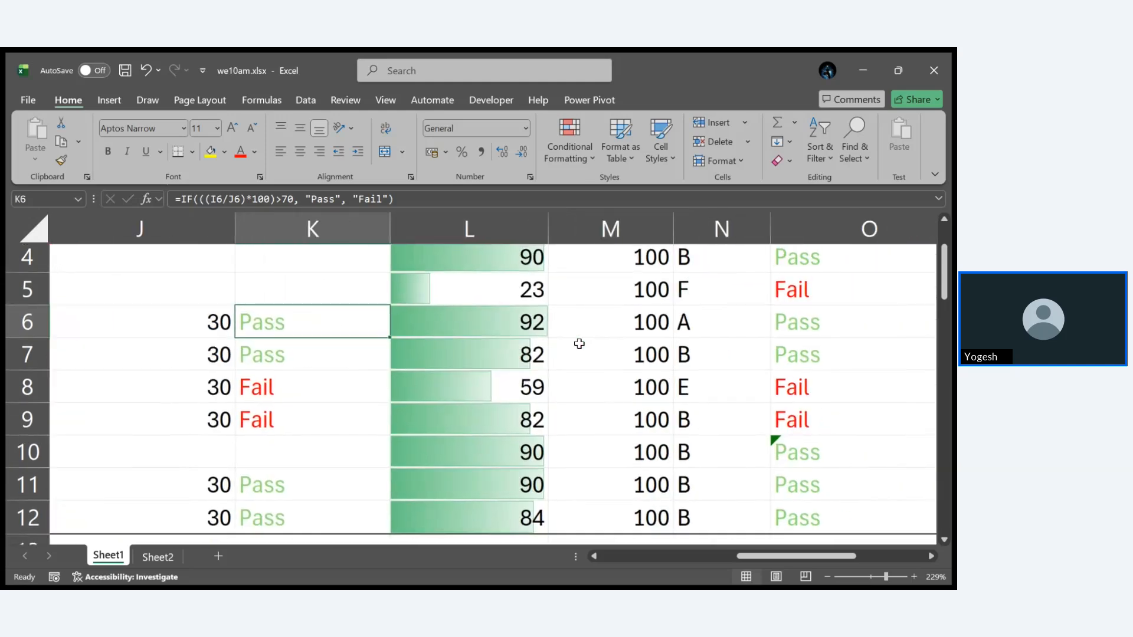
{"action": "left_click", "coordinate": [639, 349]}
{"action": "double_click", "coordinate": [639, 348]}
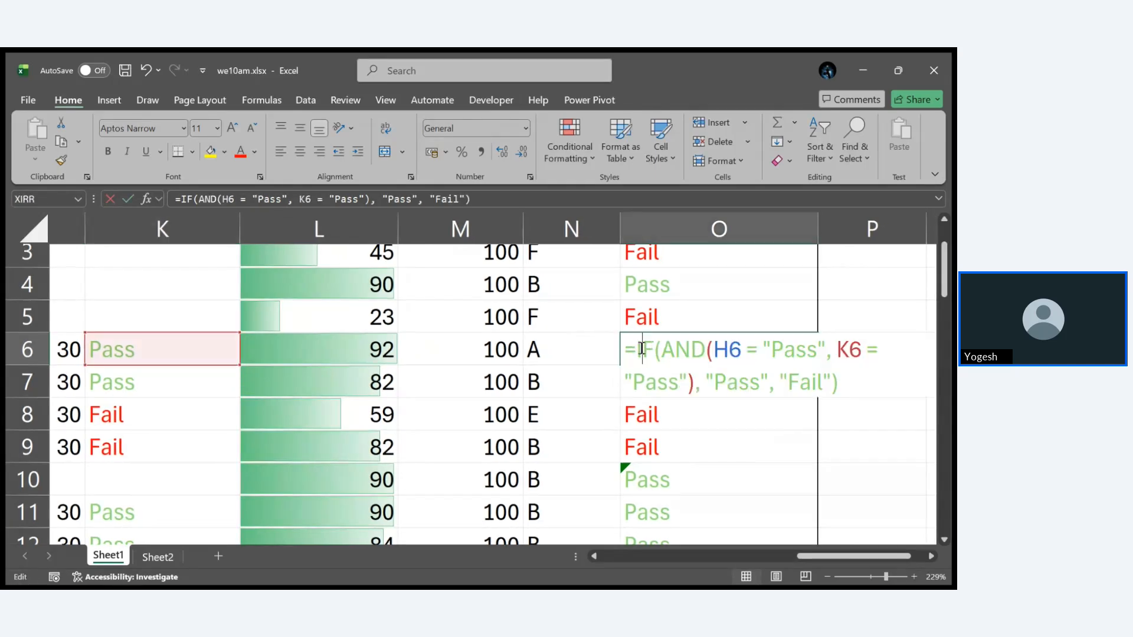
{"action": "scroll", "coordinate": [869, 461], "scroll_direction": "right", "scroll_amount": 2}
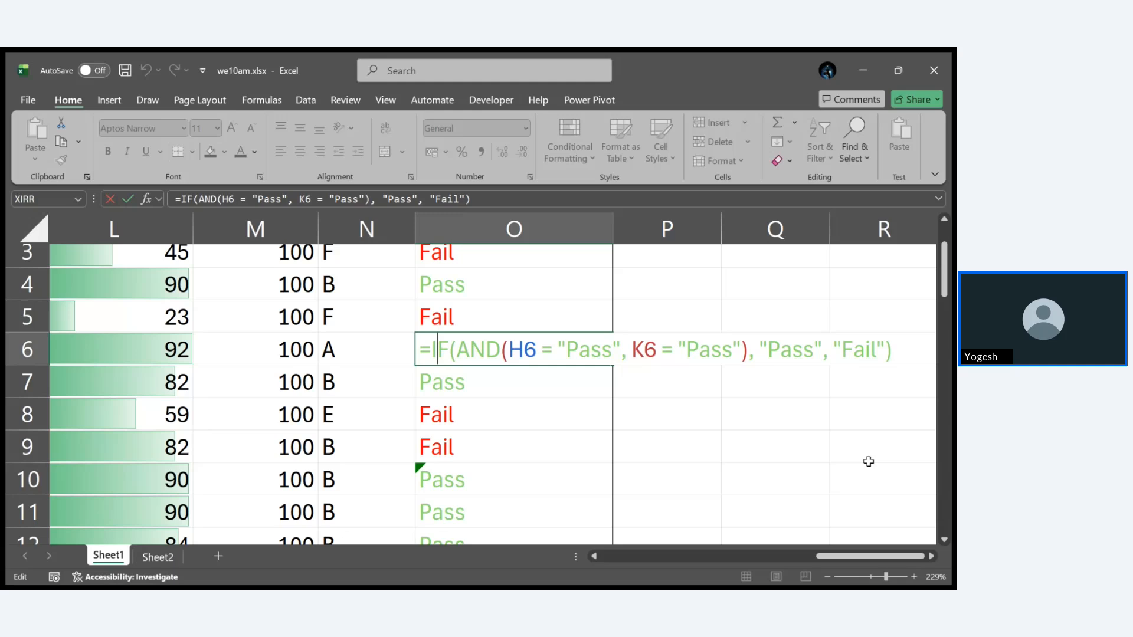
{"action": "key", "text": "Escape"}
Step: Inspect the SUM formulas behind Total Obtained in G19 and Total Marks in G20 of the SUMMARY table
{"action": "scroll", "coordinate": [868, 461], "scroll_direction": "down", "scroll_amount": 1}
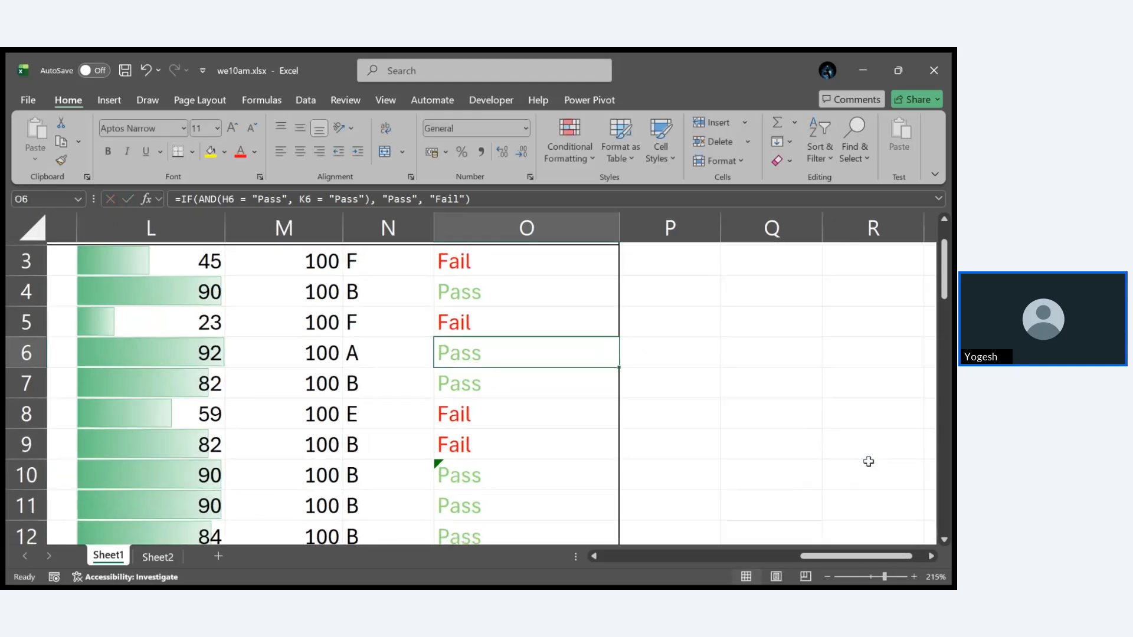
{"action": "scroll", "coordinate": [674, 413], "scroll_direction": "down", "scroll_amount": 6}
{"action": "scroll", "coordinate": [672, 412], "scroll_direction": "down", "scroll_amount": 5}
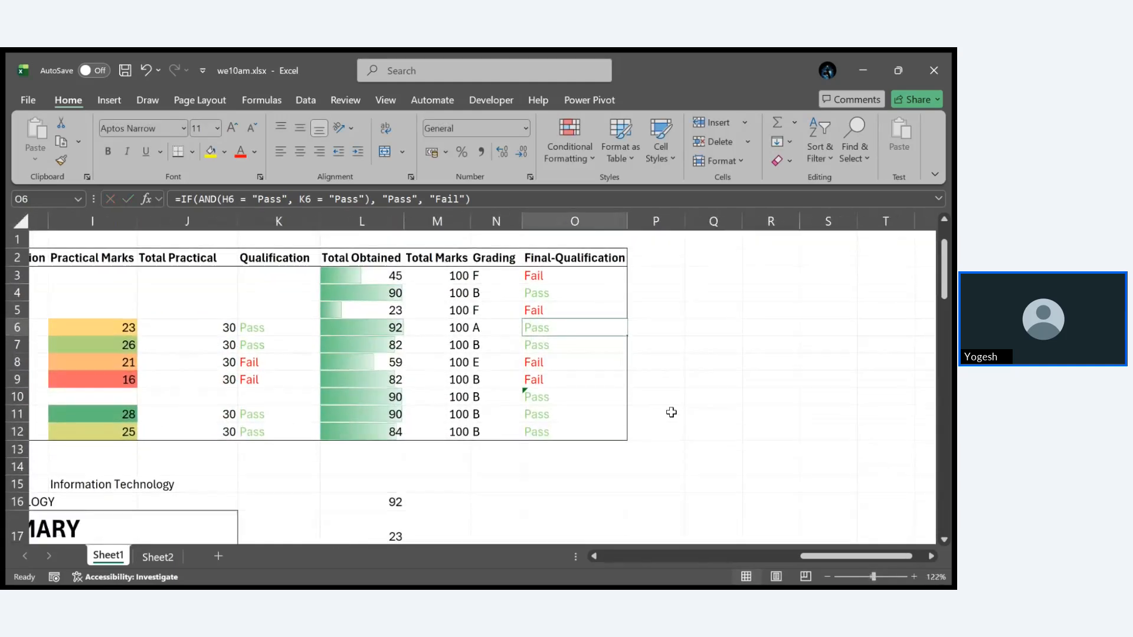
{"action": "scroll", "coordinate": [671, 413], "scroll_direction": "left", "scroll_amount": 5}
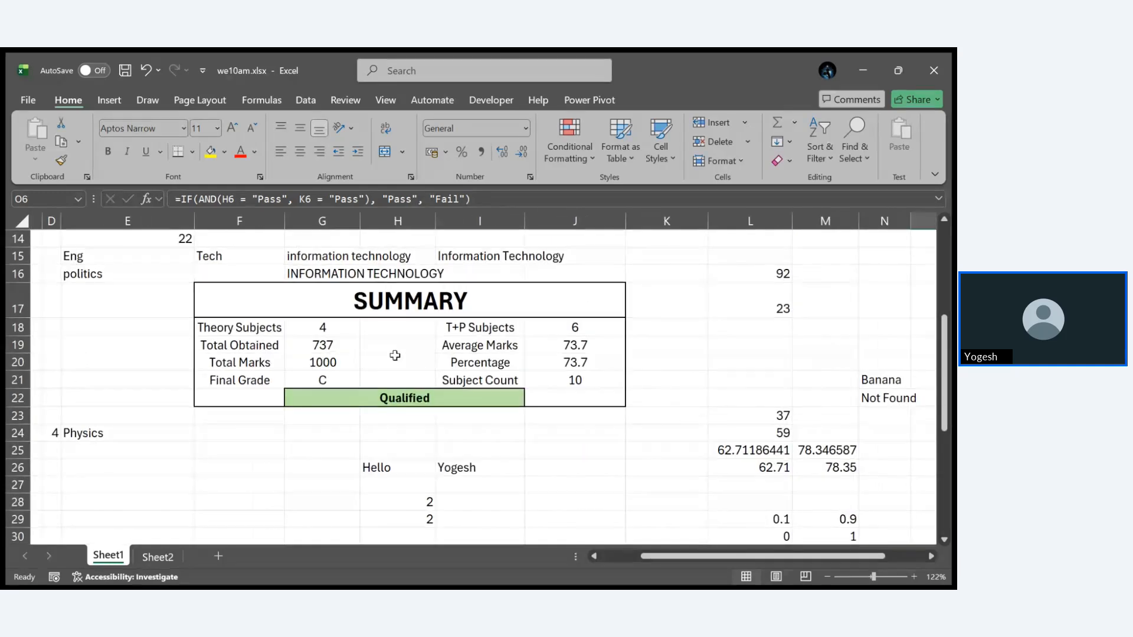
{"action": "left_click", "coordinate": [330, 342]}
{"action": "double_click", "coordinate": [330, 343]}
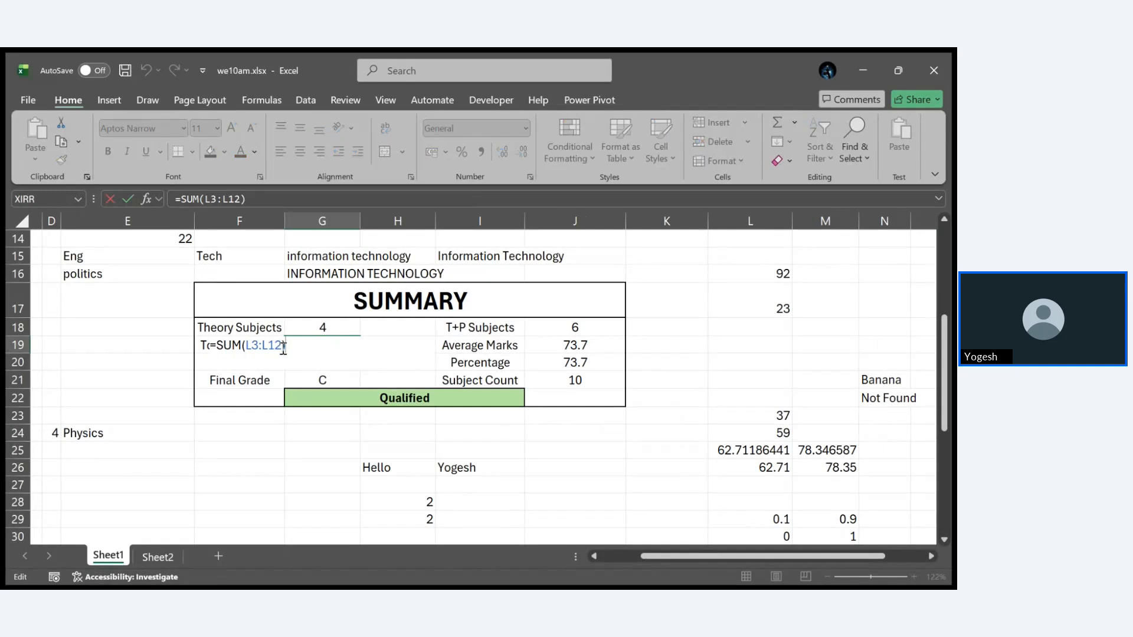
{"action": "key", "text": "Escape"}
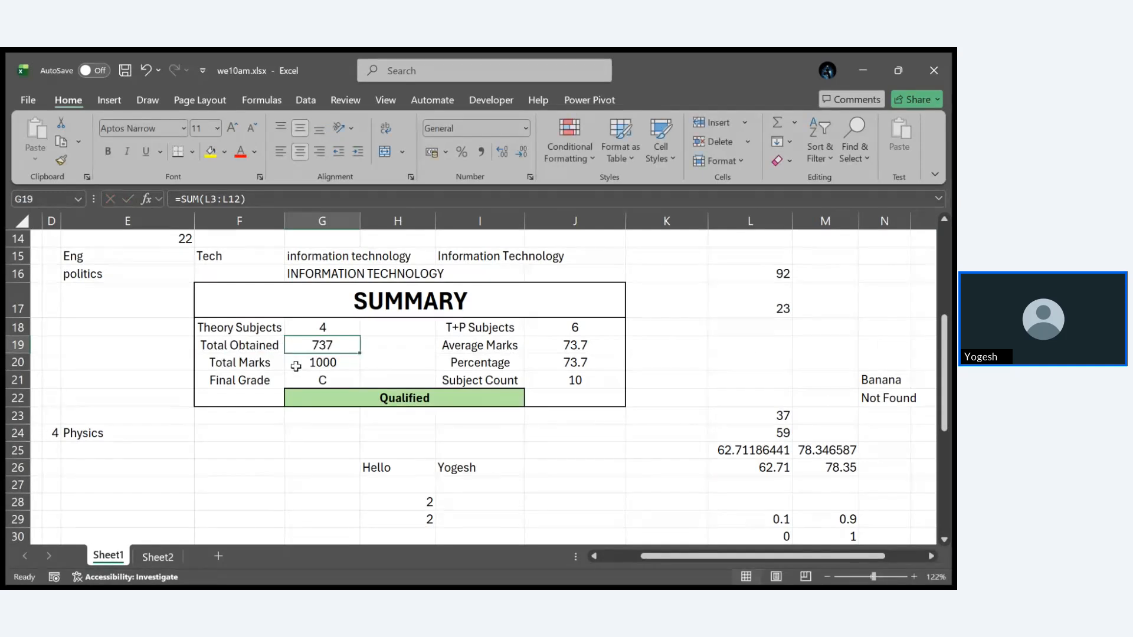
{"action": "double_click", "coordinate": [319, 363]}
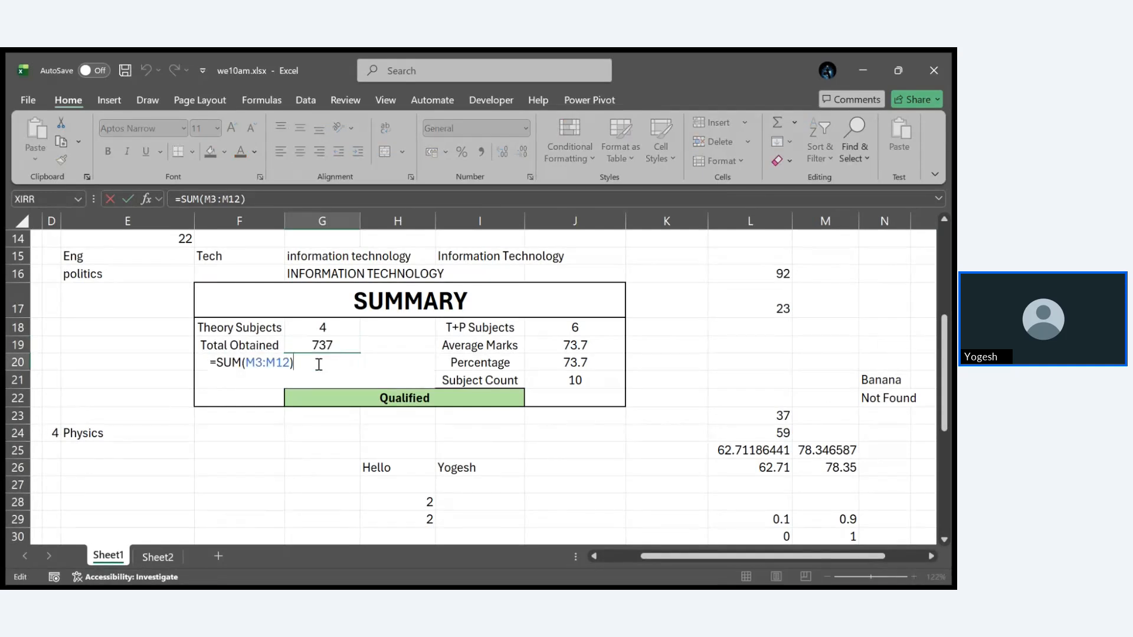
{"action": "key", "text": "Escape"}
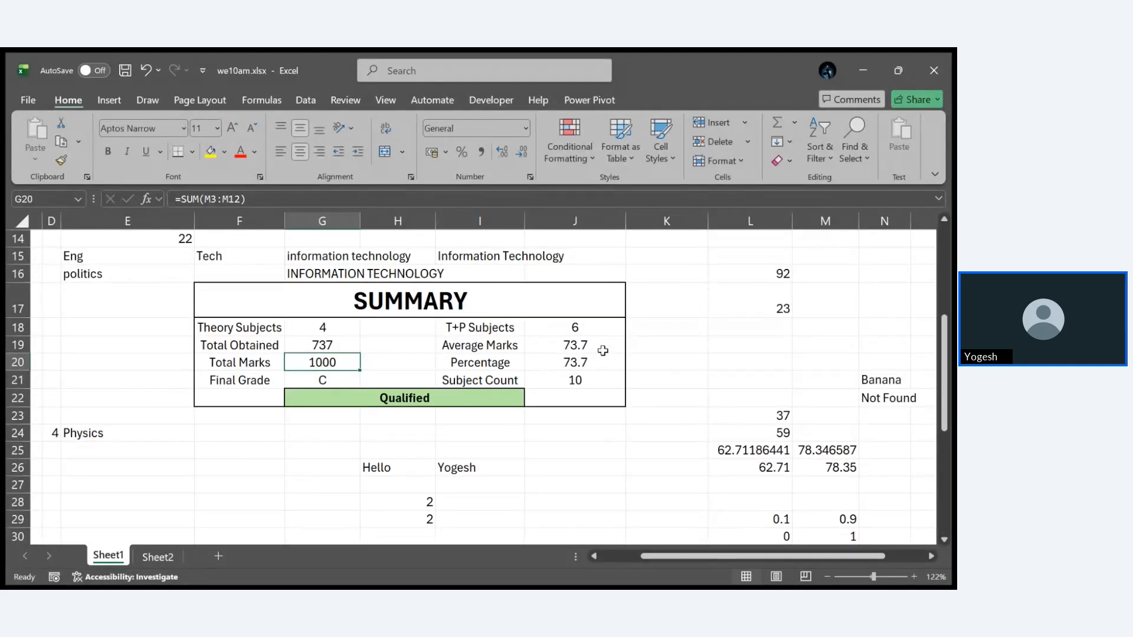
Step: Inspect the SUMMARY formulas for Average Marks in J19, Percentage in J20 and Subject Count in J21
{"action": "double_click", "coordinate": [589, 347]}
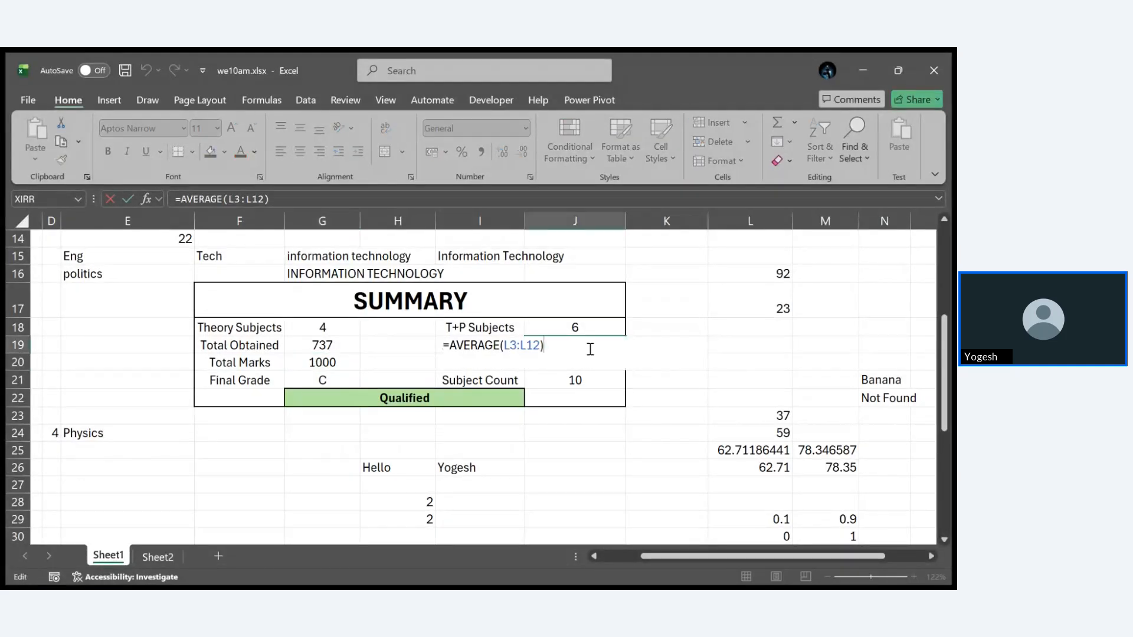
{"action": "key", "text": "Escape"}
{"action": "double_click", "coordinate": [588, 361]}
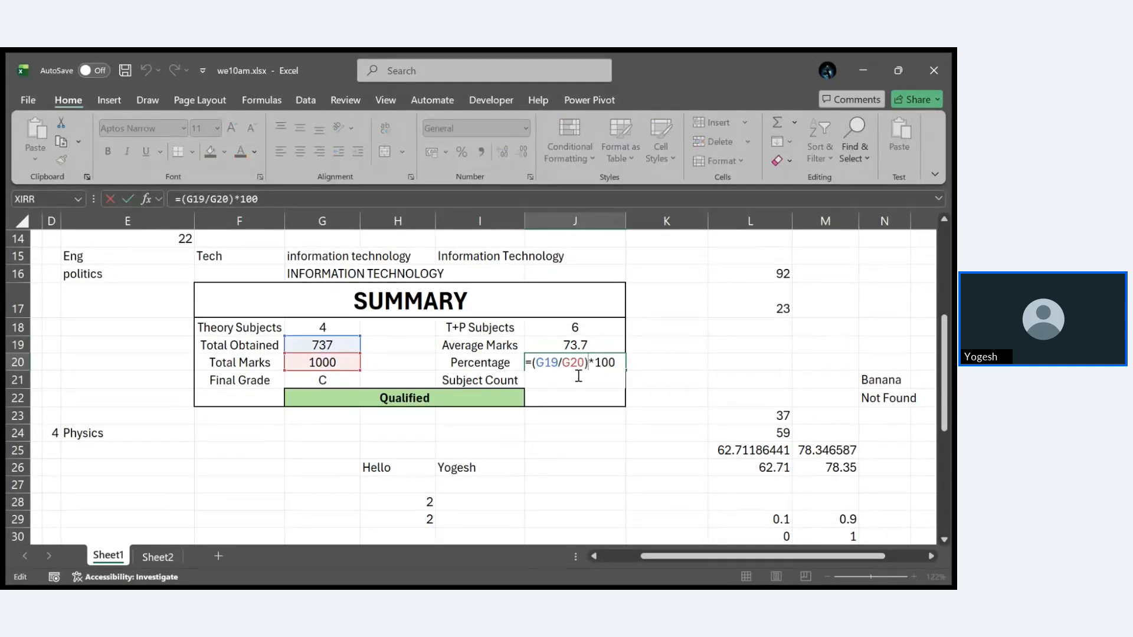
{"action": "key", "text": "Escape"}
{"action": "double_click", "coordinate": [573, 379]}
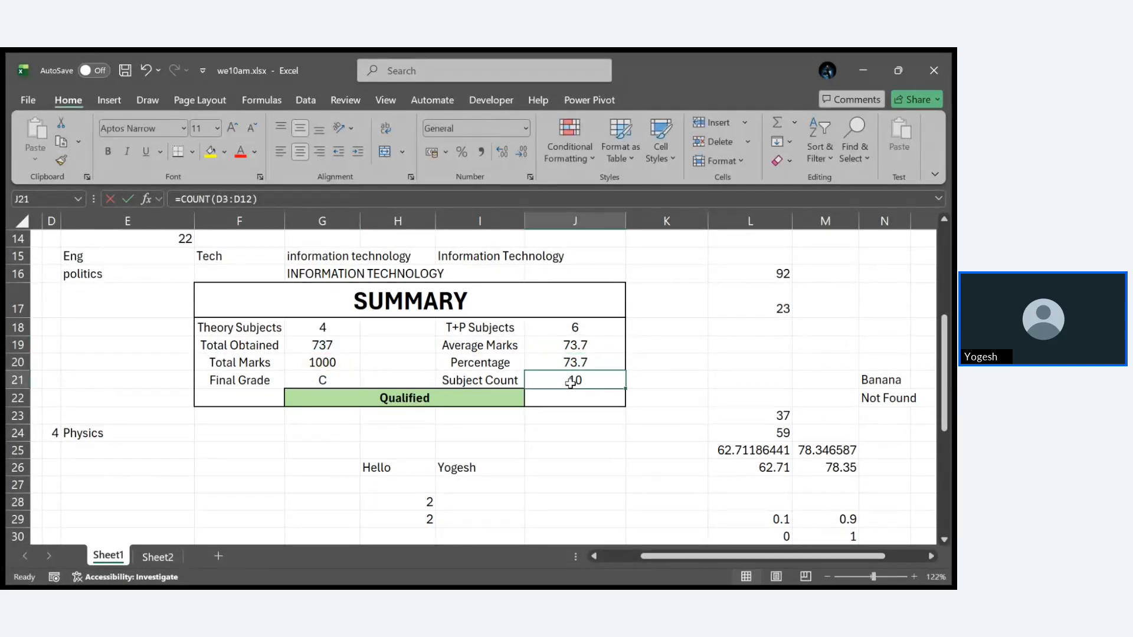
{"action": "key", "text": "Escape"}
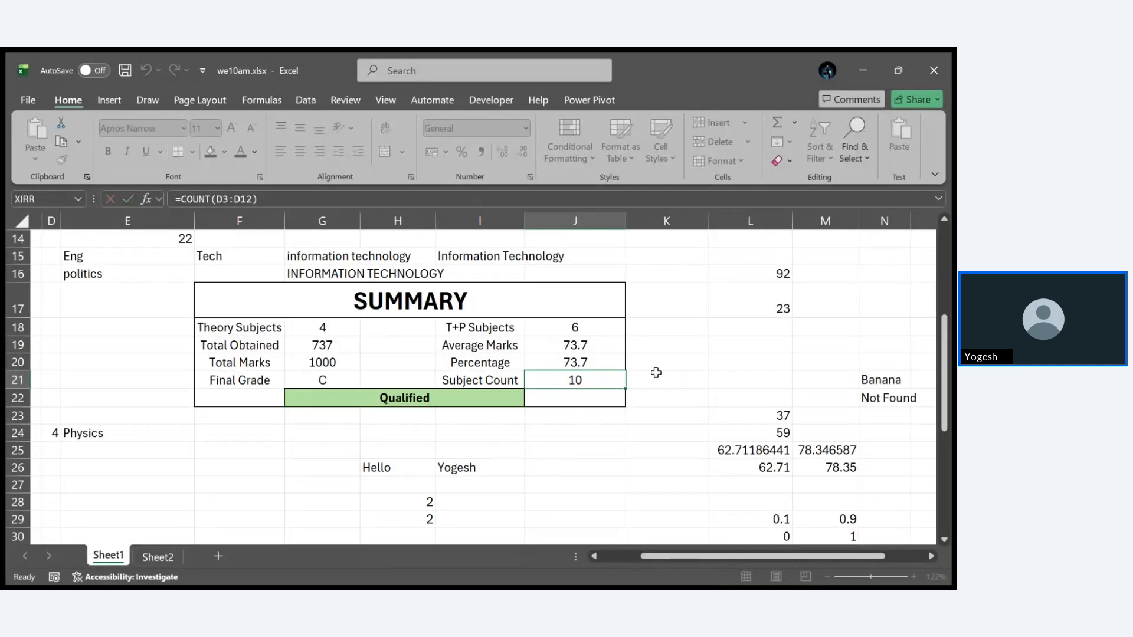
Step: Trace the T+P Subjects COUNT formula in J18 to the Practical Marks range I3:I12, and exit the cell
{"action": "double_click", "coordinate": [600, 329]}
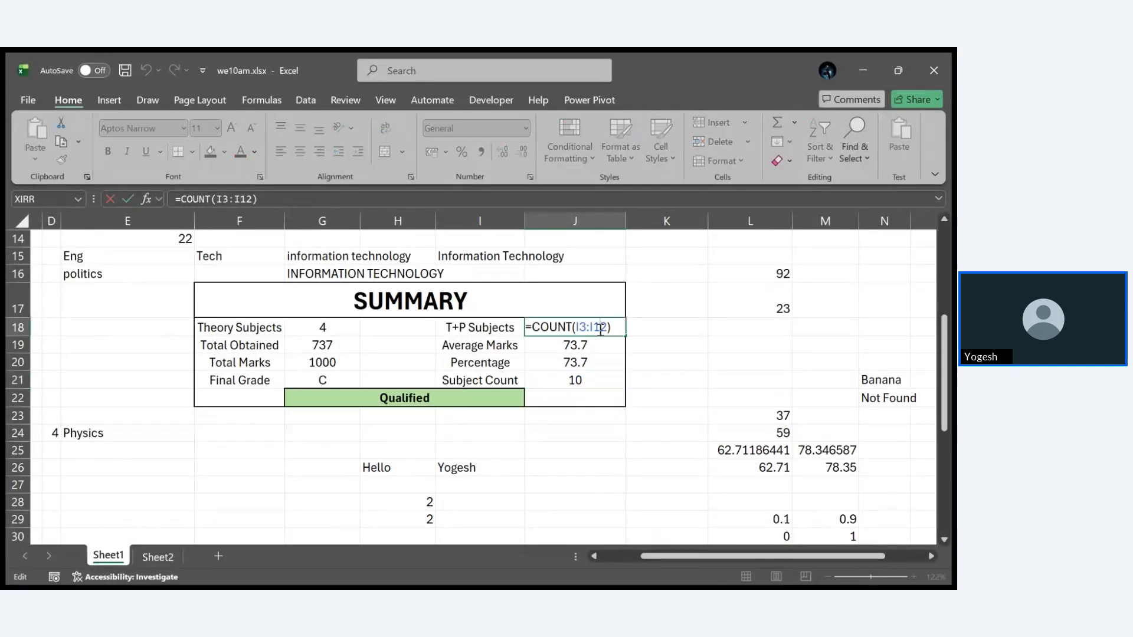
{"action": "scroll", "coordinate": [648, 331], "scroll_direction": "up", "scroll_amount": 4}
{"action": "scroll", "coordinate": [647, 331], "scroll_direction": "down", "scroll_amount": 3}
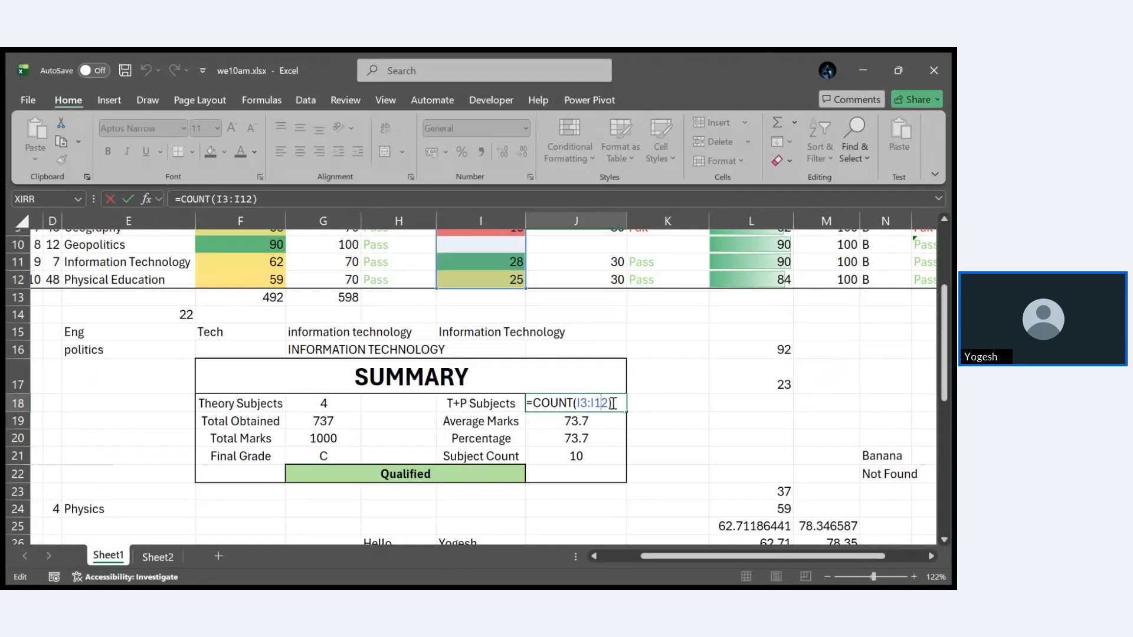
{"action": "left_click", "coordinate": [731, 384]}
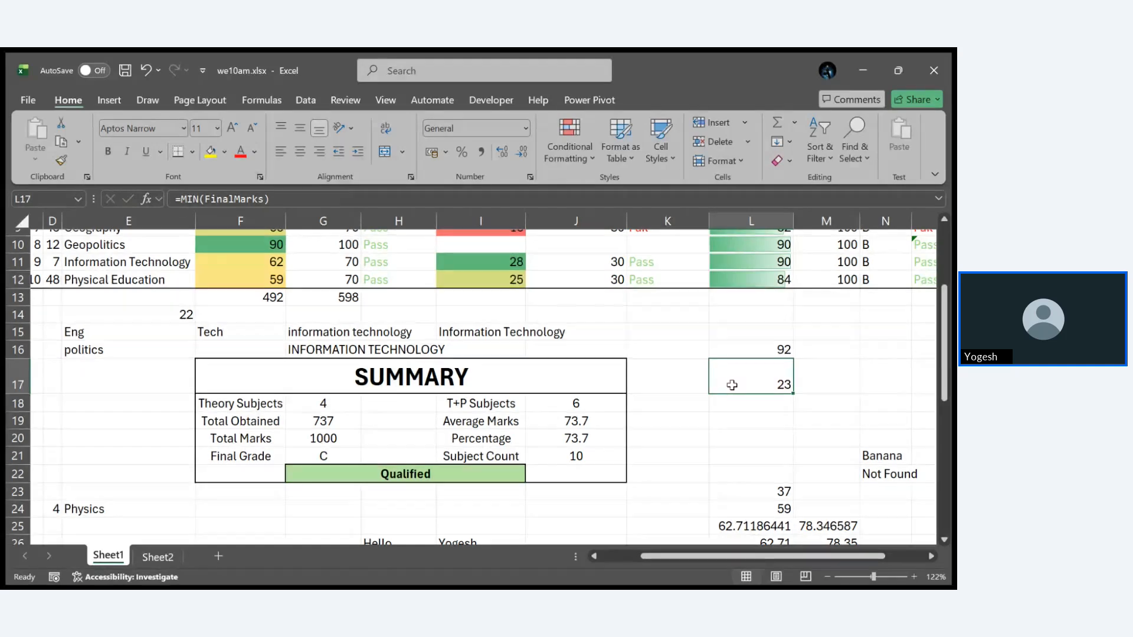
{"action": "scroll", "coordinate": [488, 313], "scroll_direction": "up", "scroll_amount": 3}
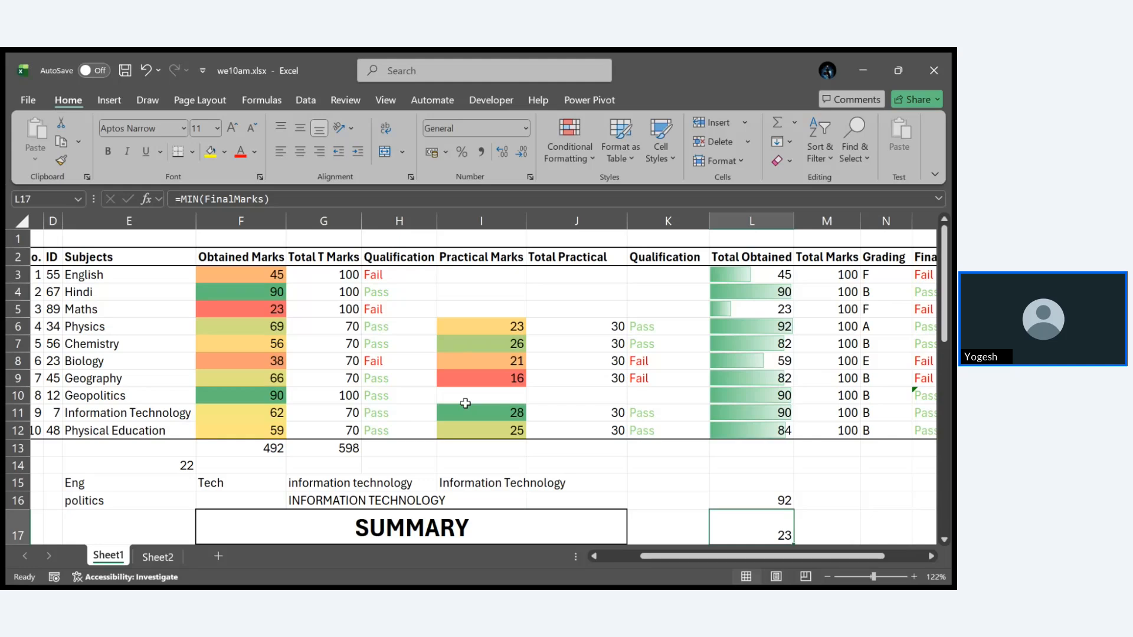
Step: Inspect the Theory Subjects formula in G18 and the IF qualification formula in G22 of the SUMMARY table, cancelling the stray edit
{"action": "scroll", "coordinate": [465, 403], "scroll_direction": "down", "scroll_amount": 5}
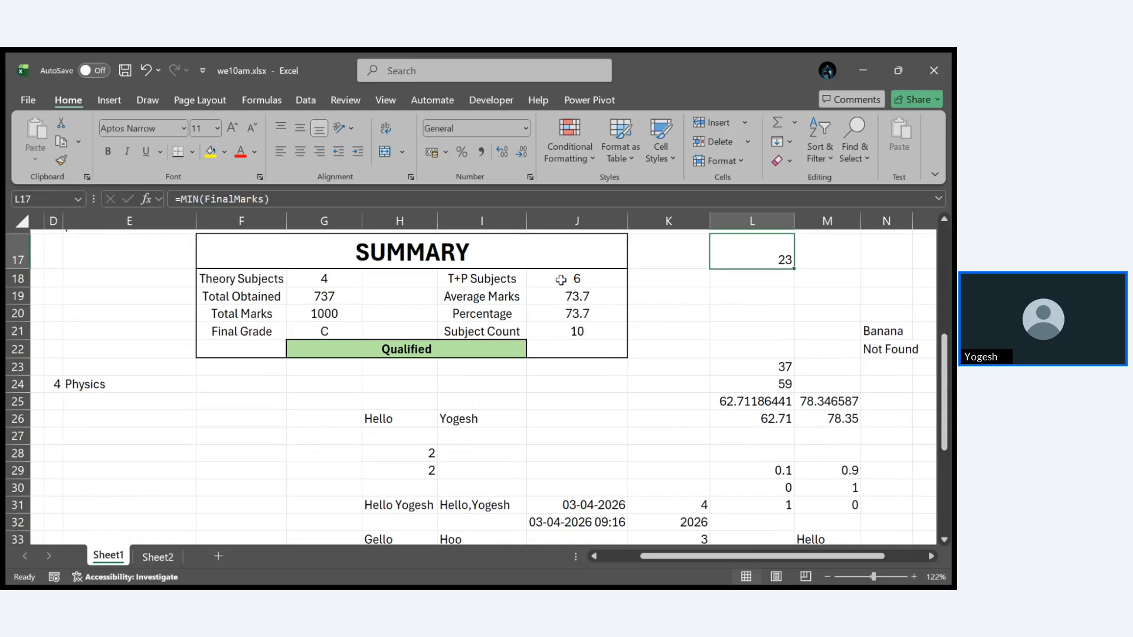
{"action": "double_click", "coordinate": [325, 278]}
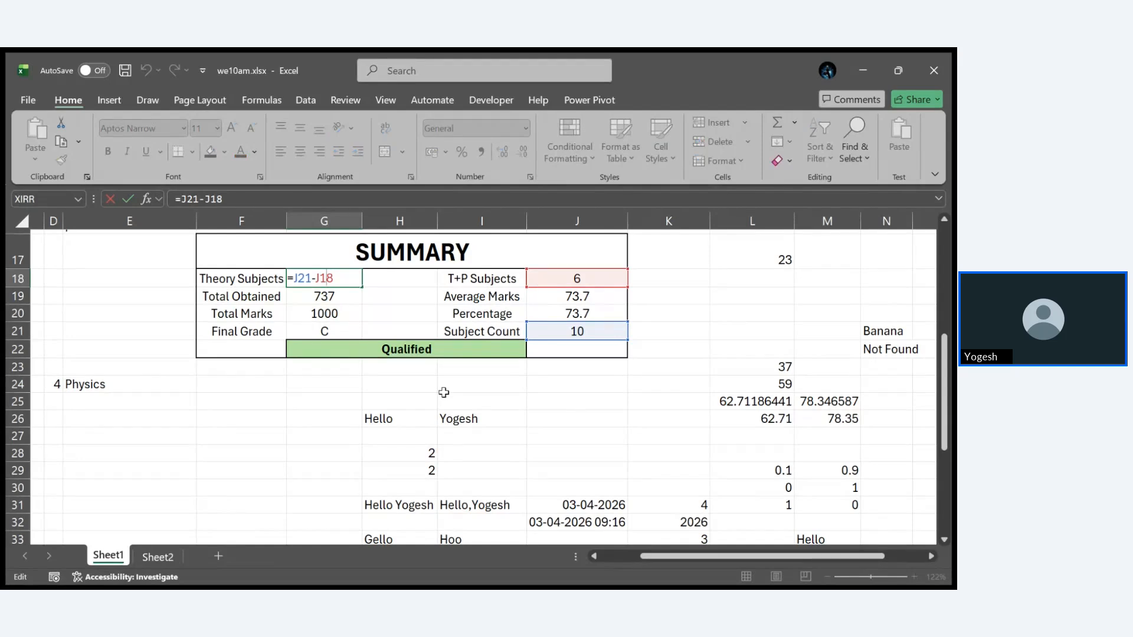
{"action": "left_click", "coordinate": [420, 348]}
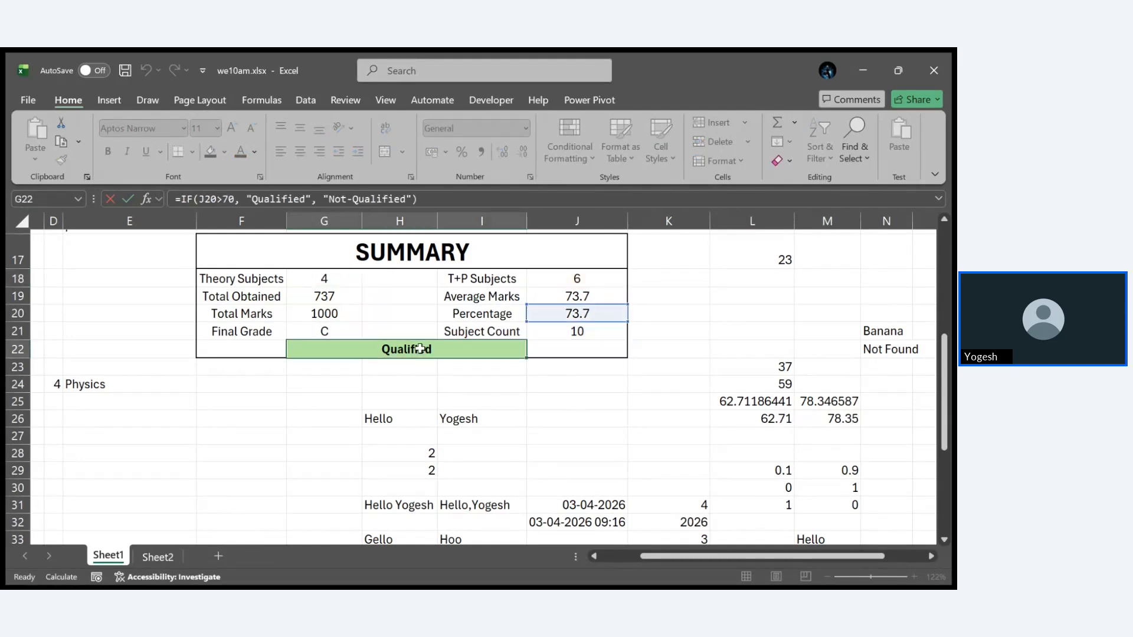
{"action": "double_click", "coordinate": [420, 348]}
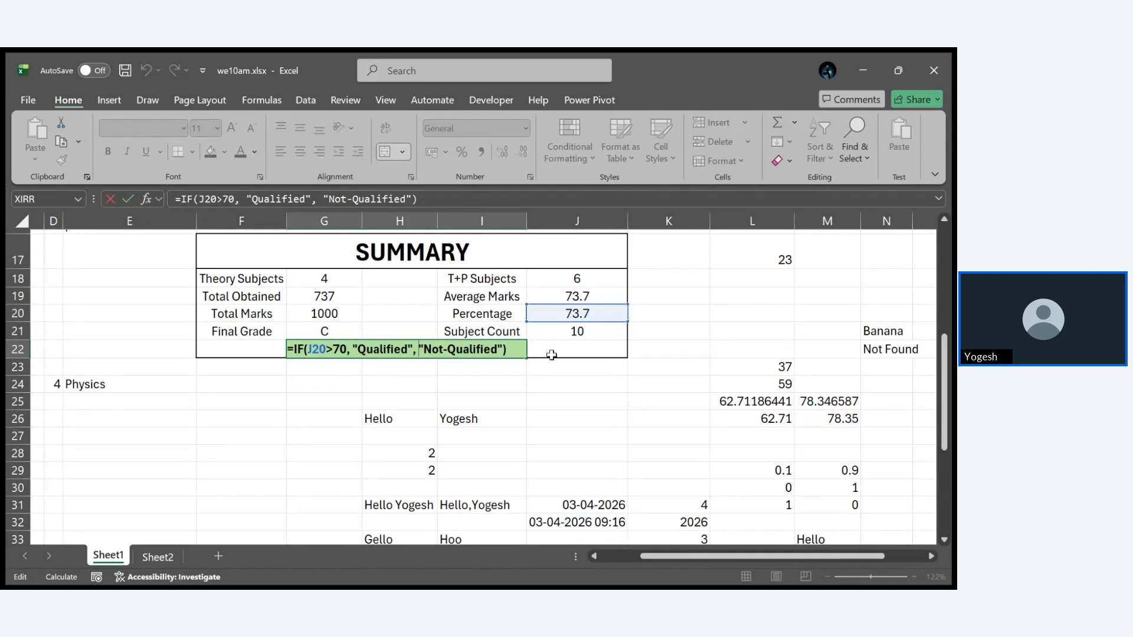
{"action": "left_click", "coordinate": [590, 331]}
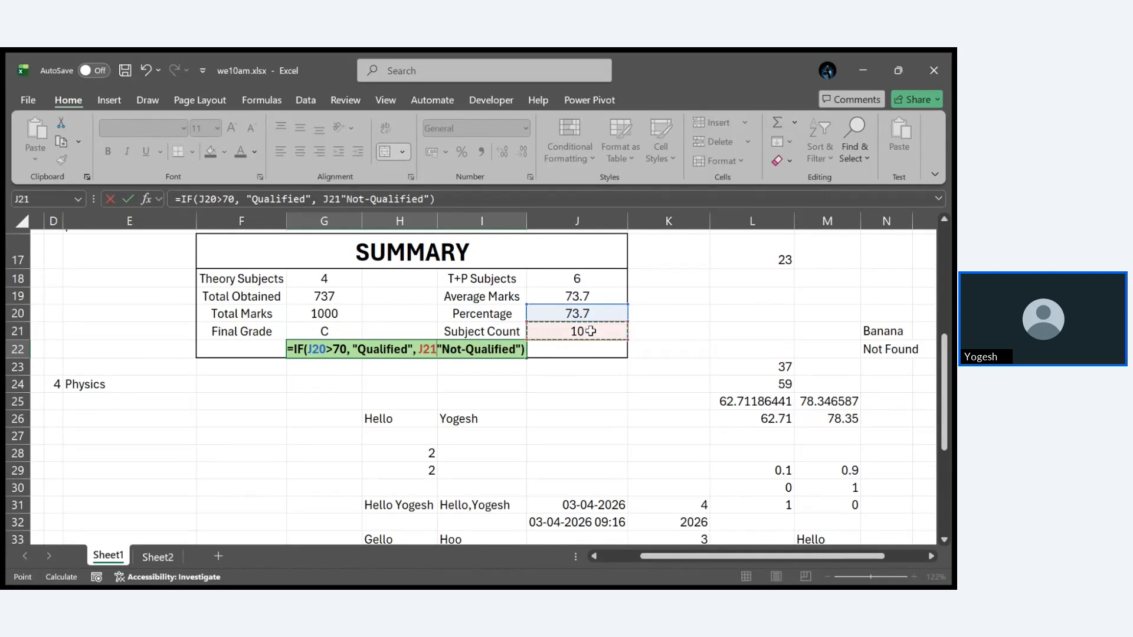
{"action": "key", "text": "Escape"}
Step: Examine the COUNT formulas for Subject Count in J21 and T+P Subjects in J18, tracing J18's Practical Marks range, and cancel the edit
{"action": "double_click", "coordinate": [590, 331]}
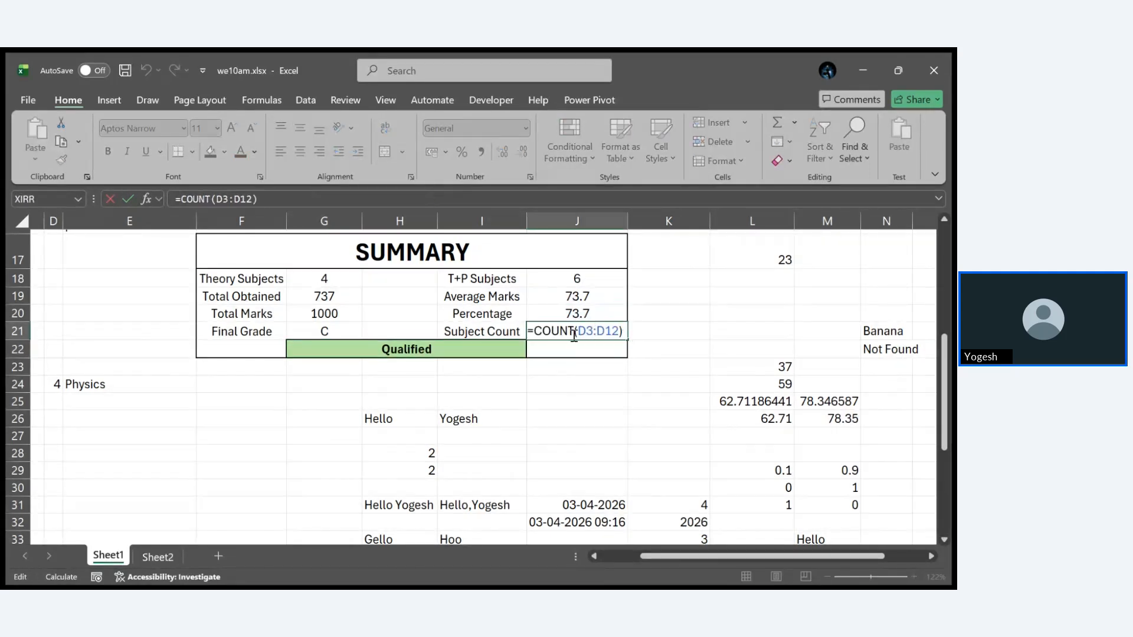
{"action": "double_click", "coordinate": [577, 278]}
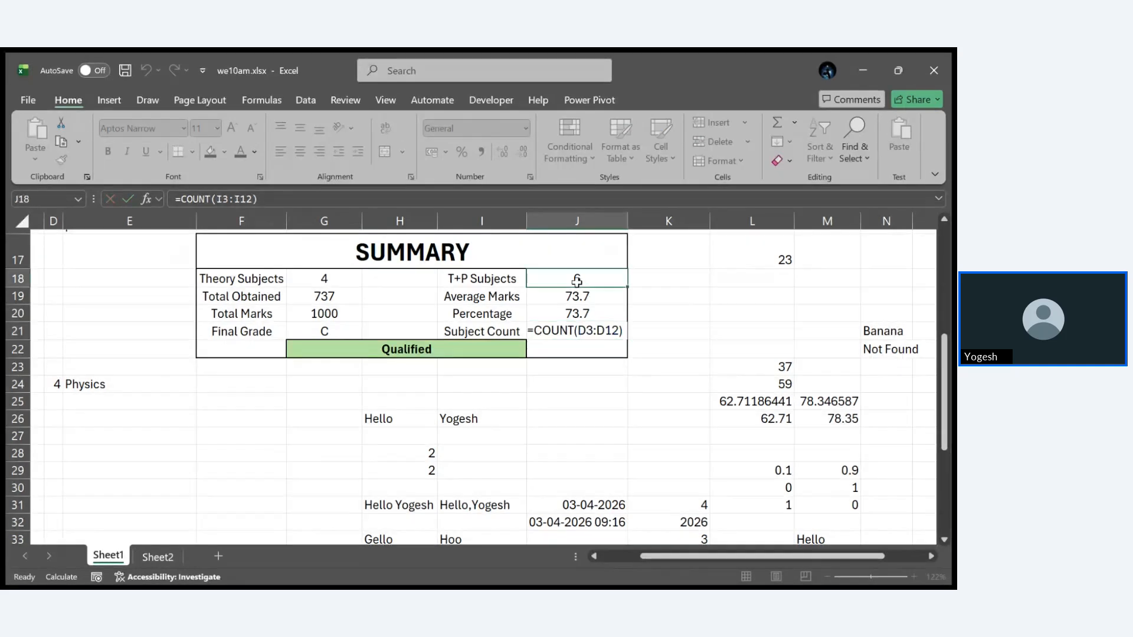
{"action": "scroll", "coordinate": [688, 297], "scroll_direction": "up", "scroll_amount": 5}
{"action": "scroll", "coordinate": [703, 298], "scroll_direction": "up", "scroll_amount": 1}
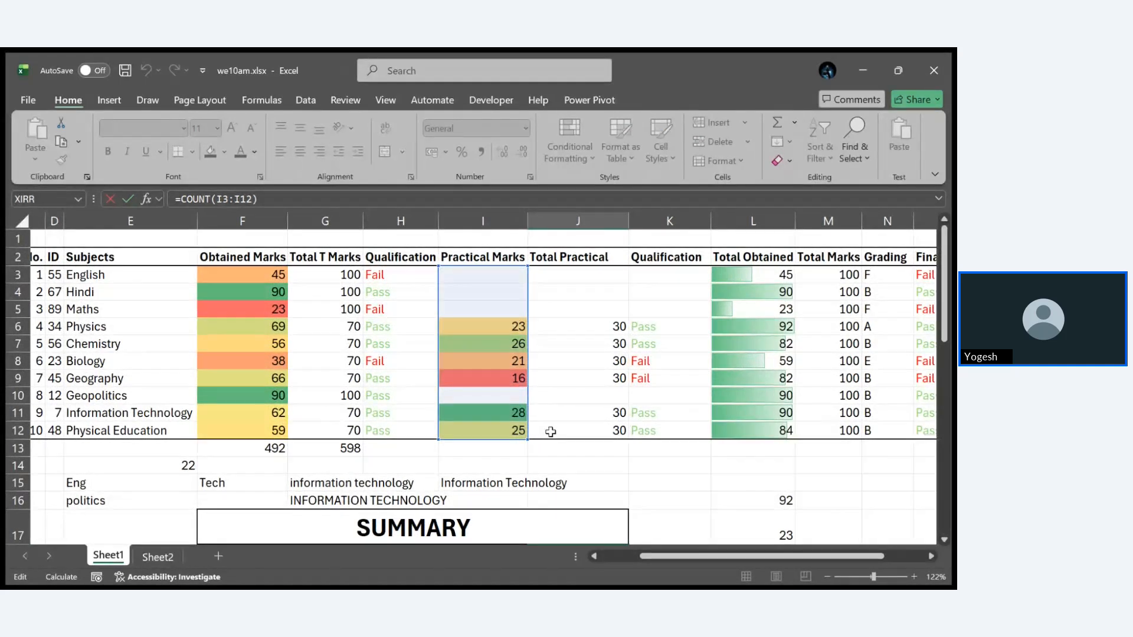
{"action": "scroll", "coordinate": [550, 434], "scroll_direction": "down", "scroll_amount": 3}
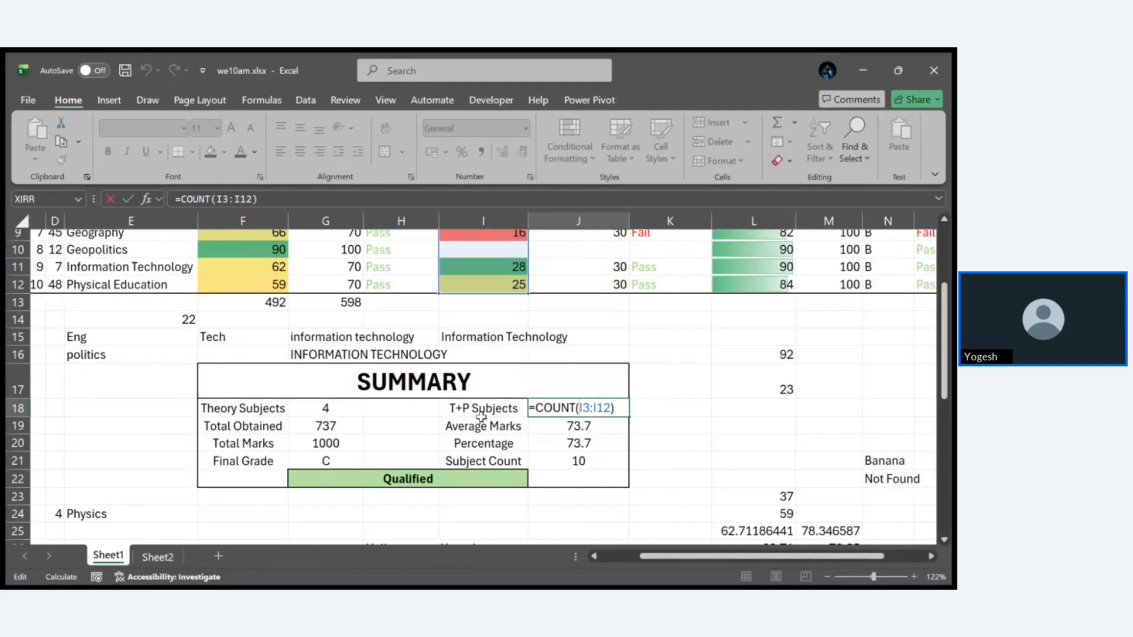
{"action": "left_click", "coordinate": [322, 410]}
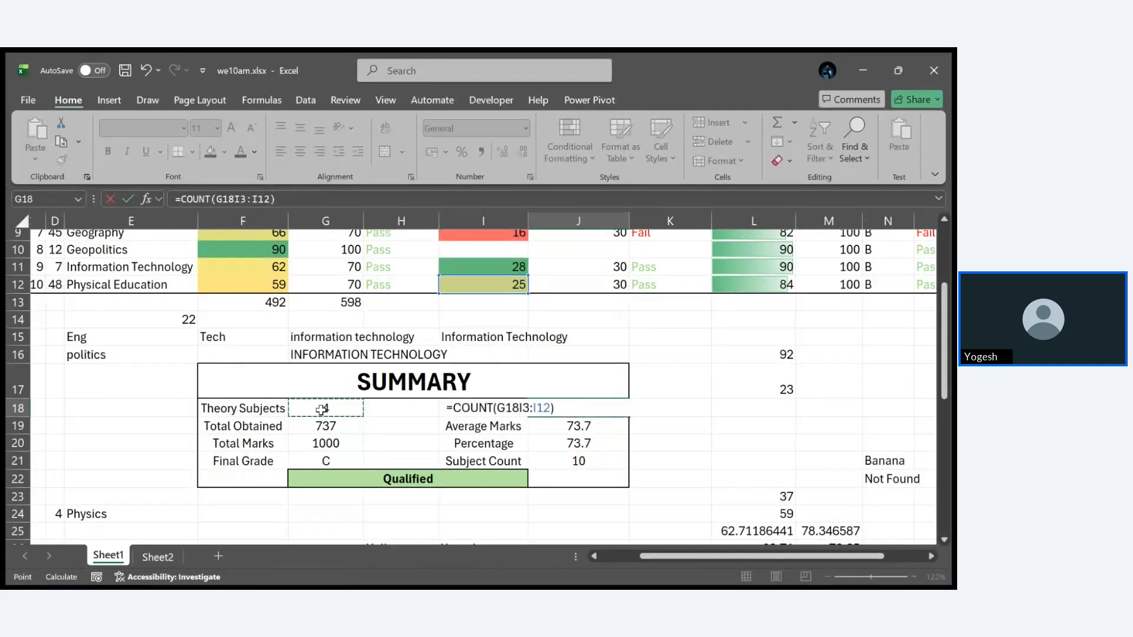
{"action": "key", "text": "Escape"}
Step: Confirm the Theory Subjects formula =J21-J18 in G18, and save and close the workbook
{"action": "left_click", "coordinate": [322, 409]}
{"action": "type", "text": "=J21-J18"}
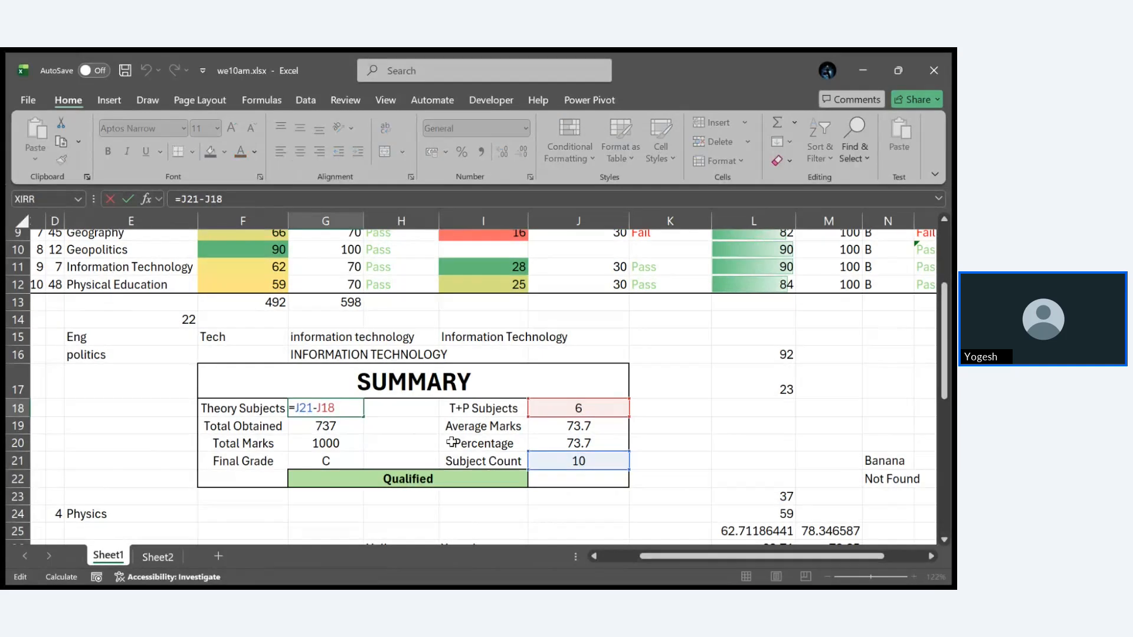
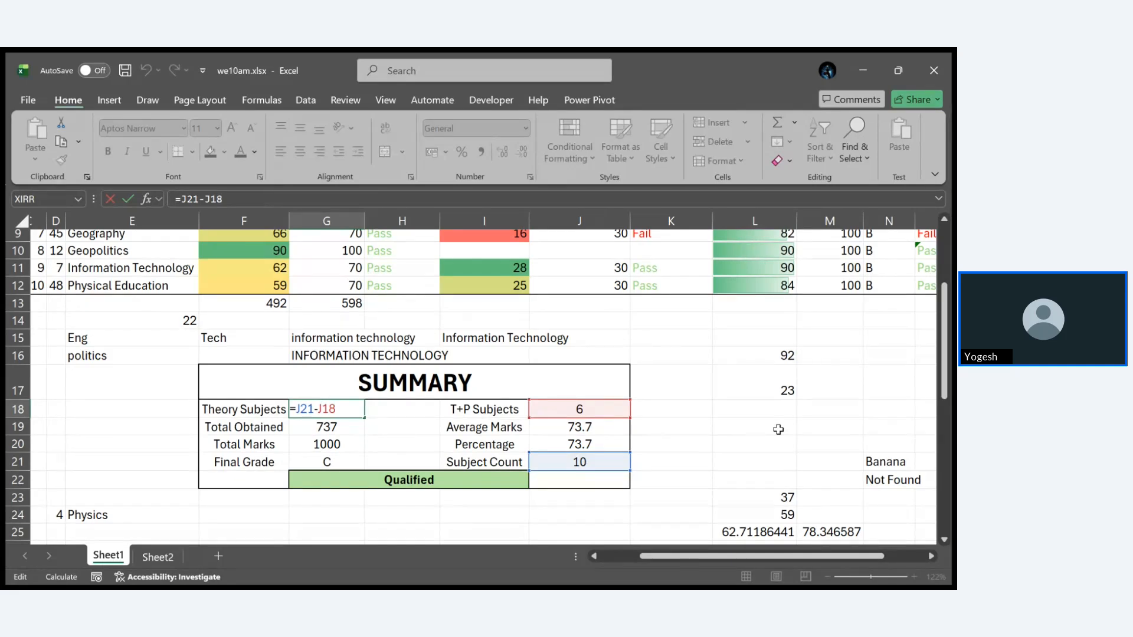
{"action": "key", "text": "ctrl+Return"}
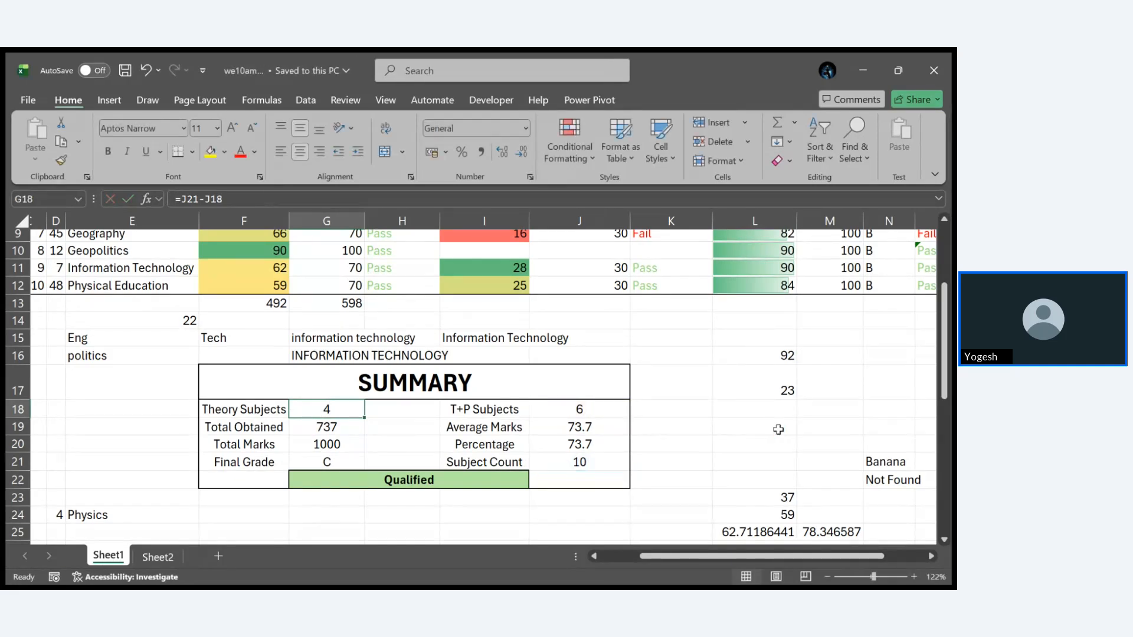
{"action": "left_click", "coordinate": [949, 55]}
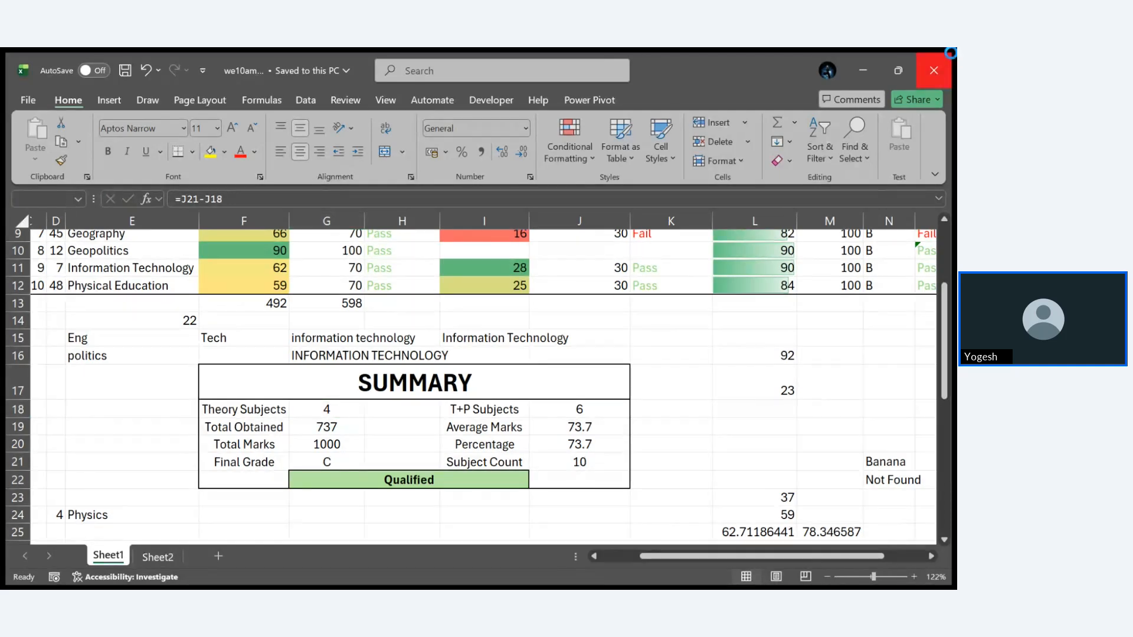